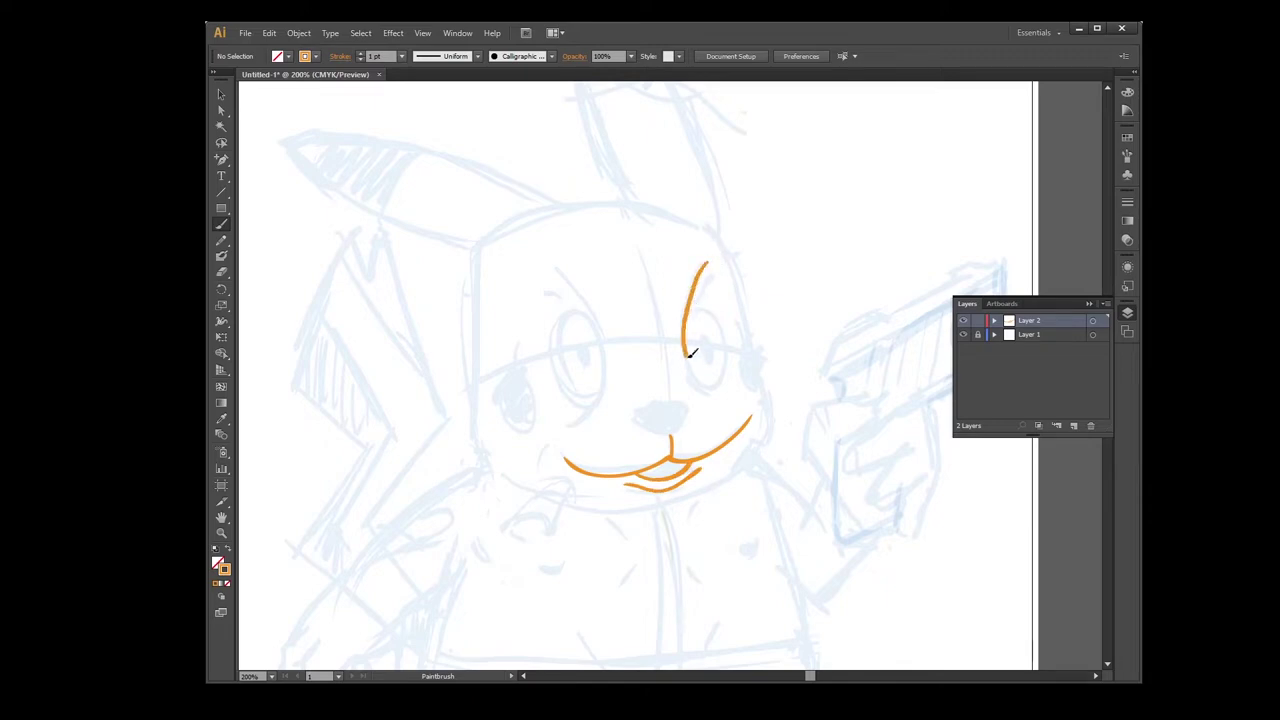
Step: Trace the sketched face with orange brush strokes: the eyes and their creases, both sides of the head, and the chin
{"action": "left_click_drag", "start_coordinate": [585, 294], "coordinate": [555, 424]}
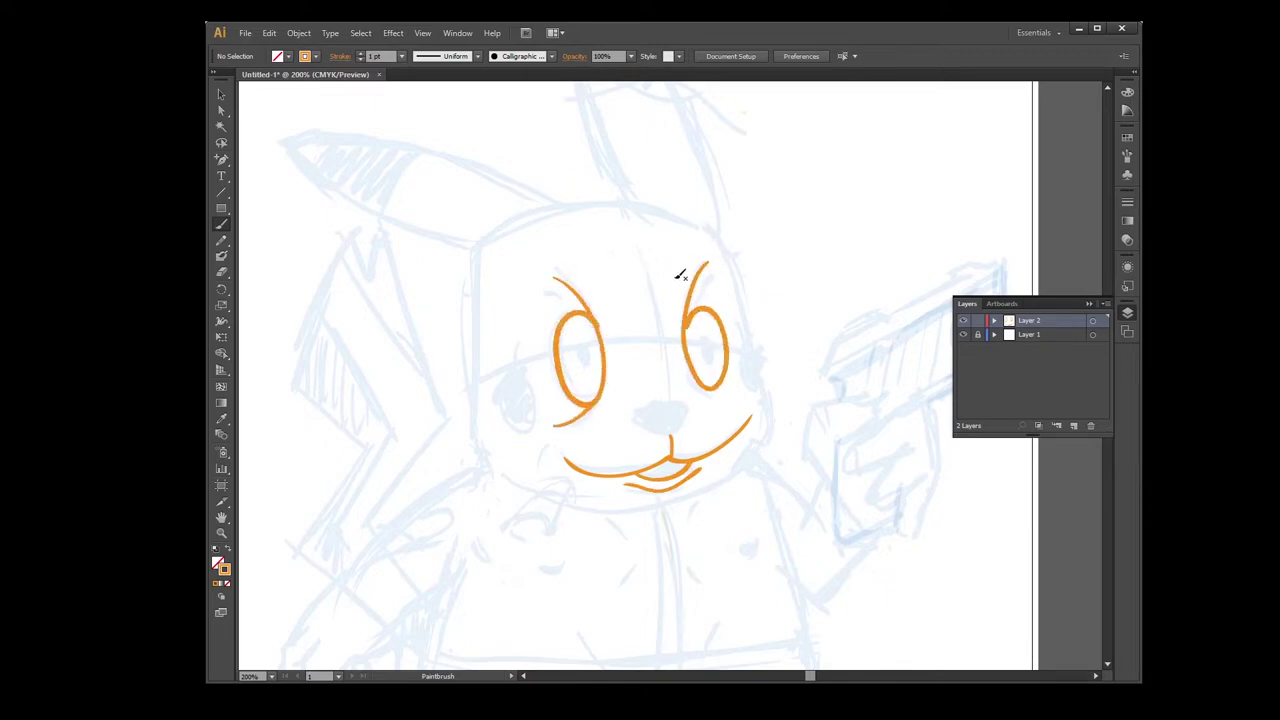
{"action": "left_click_drag", "start_coordinate": [698, 385], "coordinate": [728, 406]}
{"action": "mouse_move", "coordinate": [478, 247]}
{"action": "left_mouse_down"}
{"action": "mouse_move", "coordinate": [516, 219]}
{"action": "mouse_move", "coordinate": [478, 355]}
{"action": "mouse_move", "coordinate": [495, 478]}
{"action": "left_mouse_up"}
{"action": "mouse_move", "coordinate": [684, 224]}
{"action": "left_mouse_down"}
{"action": "mouse_move", "coordinate": [712, 232]}
{"action": "mouse_move", "coordinate": [765, 455]}
{"action": "mouse_move", "coordinate": [735, 476]}
{"action": "left_mouse_up"}
{"action": "left_click_drag", "start_coordinate": [594, 497], "coordinate": [712, 481]}
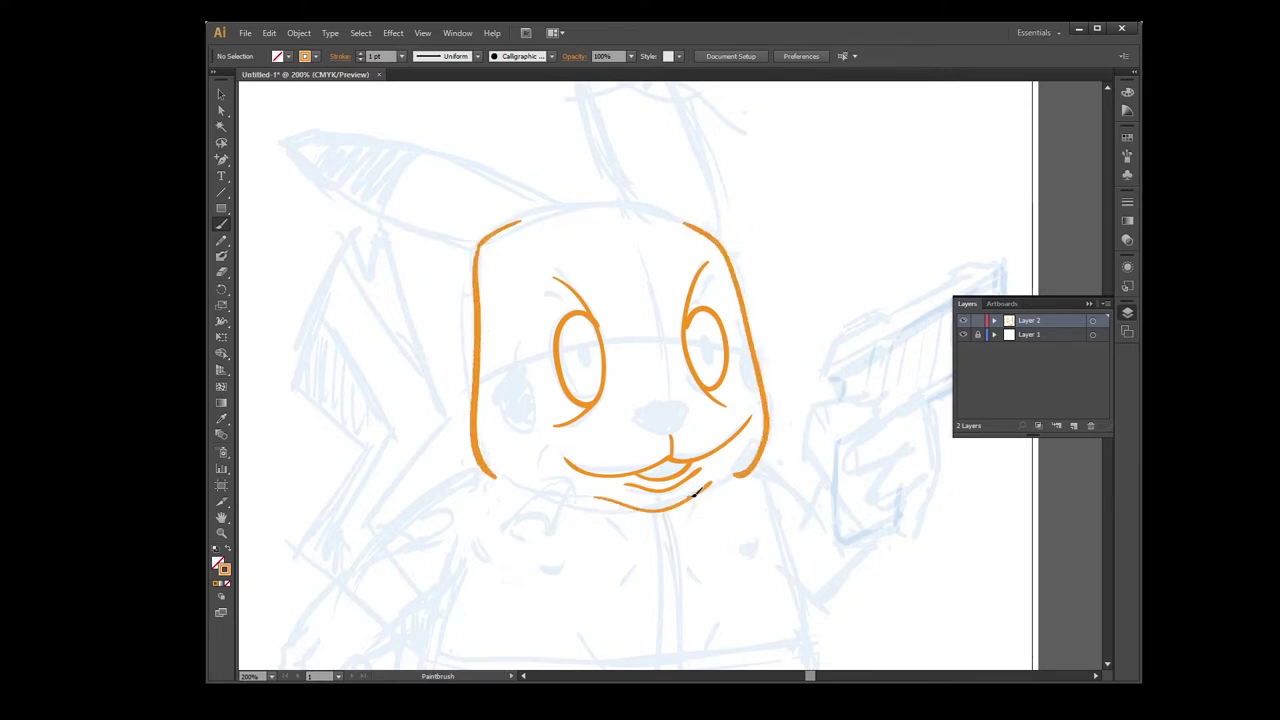
{"action": "left_click_drag", "start_coordinate": [563, 505], "coordinate": [640, 509]}
Step: Trace the outlines of both long pointed ears over the sketch with the Paintbrush, redoing strokes that miss the shape
{"action": "scroll", "coordinate": [1056, 255], "scroll_direction": "up", "scroll_amount": 3}
{"action": "left_click_drag", "start_coordinate": [280, 302], "coordinate": [457, 301]}
{"action": "key", "text": "ctrl+z"}
{"action": "mouse_move", "coordinate": [285, 303]}
{"action": "left_mouse_down"}
{"action": "mouse_move", "coordinate": [321, 297]}
{"action": "mouse_move", "coordinate": [557, 360]}
{"action": "mouse_move", "coordinate": [340, 348]}
{"action": "mouse_move", "coordinate": [474, 400]}
{"action": "left_mouse_up"}
{"action": "key", "text": "ctrl+z"}
{"action": "mouse_move", "coordinate": [288, 300]}
{"action": "left_mouse_down"}
{"action": "mouse_move", "coordinate": [345, 356]}
{"action": "mouse_move", "coordinate": [480, 403]}
{"action": "left_mouse_up"}
{"action": "left_click_drag", "start_coordinate": [560, 110], "coordinate": [646, 368]}
{"action": "mouse_move", "coordinate": [562, 112]}
{"action": "left_mouse_down"}
{"action": "mouse_move", "coordinate": [597, 129]}
{"action": "mouse_move", "coordinate": [720, 400]}
{"action": "left_mouse_up"}
Step: Trace both sides of the torso and the shoulder and forearm of the raised arm
{"action": "scroll", "coordinate": [560, 368], "scroll_direction": "down", "scroll_amount": 9}
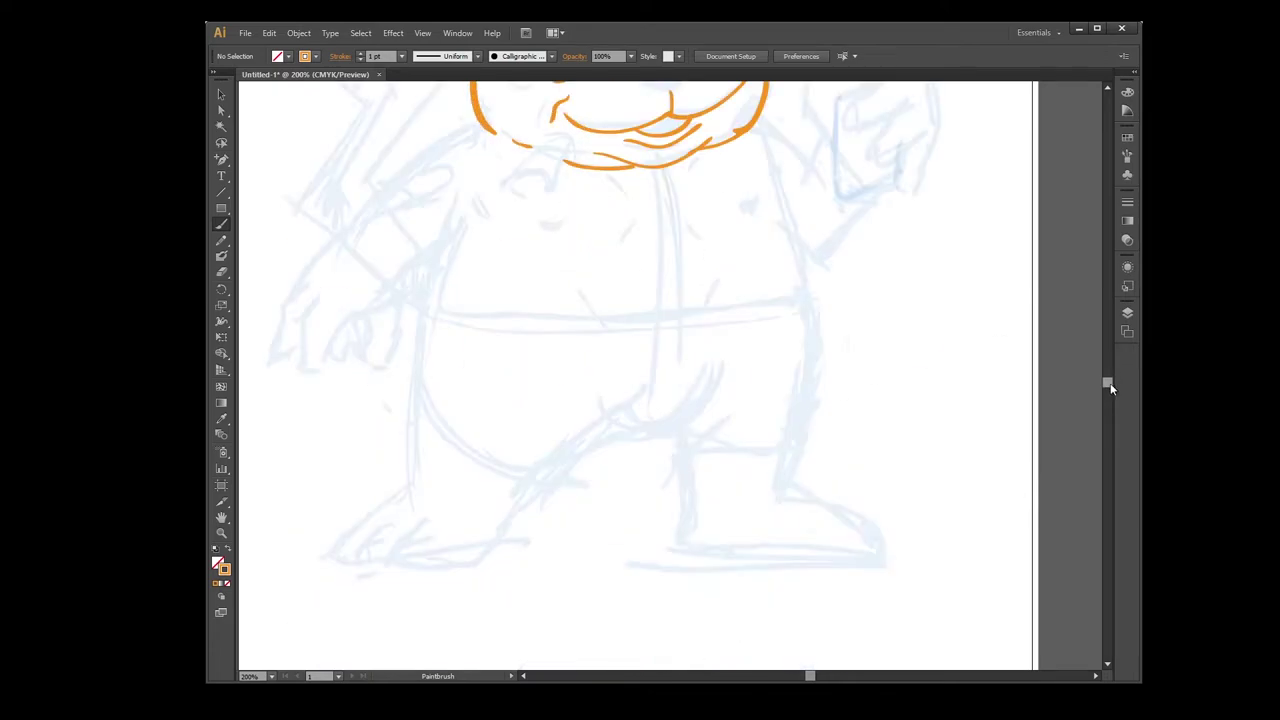
{"action": "scroll", "coordinate": [786, 306], "scroll_direction": "up", "scroll_amount": 3}
{"action": "mouse_move", "coordinate": [778, 310]}
{"action": "left_mouse_down"}
{"action": "mouse_move", "coordinate": [771, 394]}
{"action": "mouse_move", "coordinate": [790, 455]}
{"action": "left_mouse_up"}
{"action": "left_click_drag", "start_coordinate": [474, 370], "coordinate": [440, 466]}
{"action": "left_click_drag", "start_coordinate": [760, 276], "coordinate": [806, 322]}
{"action": "scroll", "coordinate": [806, 322], "scroll_direction": "up", "scroll_amount": 4}
{"action": "left_click_drag", "start_coordinate": [797, 624], "coordinate": [887, 553]}
{"action": "scroll", "coordinate": [831, 405], "scroll_direction": "down", "scroll_amount": 3}
{"action": "left_click_drag", "start_coordinate": [820, 340], "coordinate": [815, 400]}
Step: Trace the wrist, thumb and curled fingers of the hand that grips the gun
{"action": "left_click_drag", "start_coordinate": [1108, 376], "coordinate": [1109, 372]}
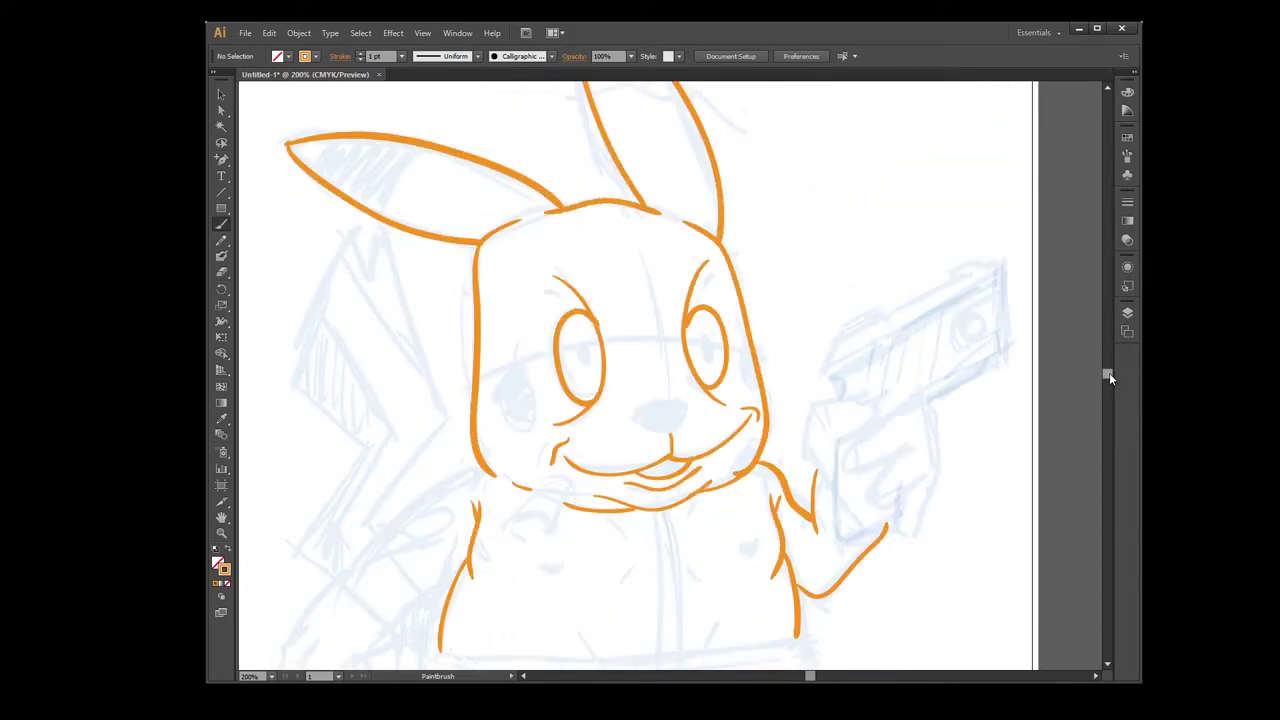
{"action": "left_click_drag", "start_coordinate": [872, 418], "coordinate": [832, 446]}
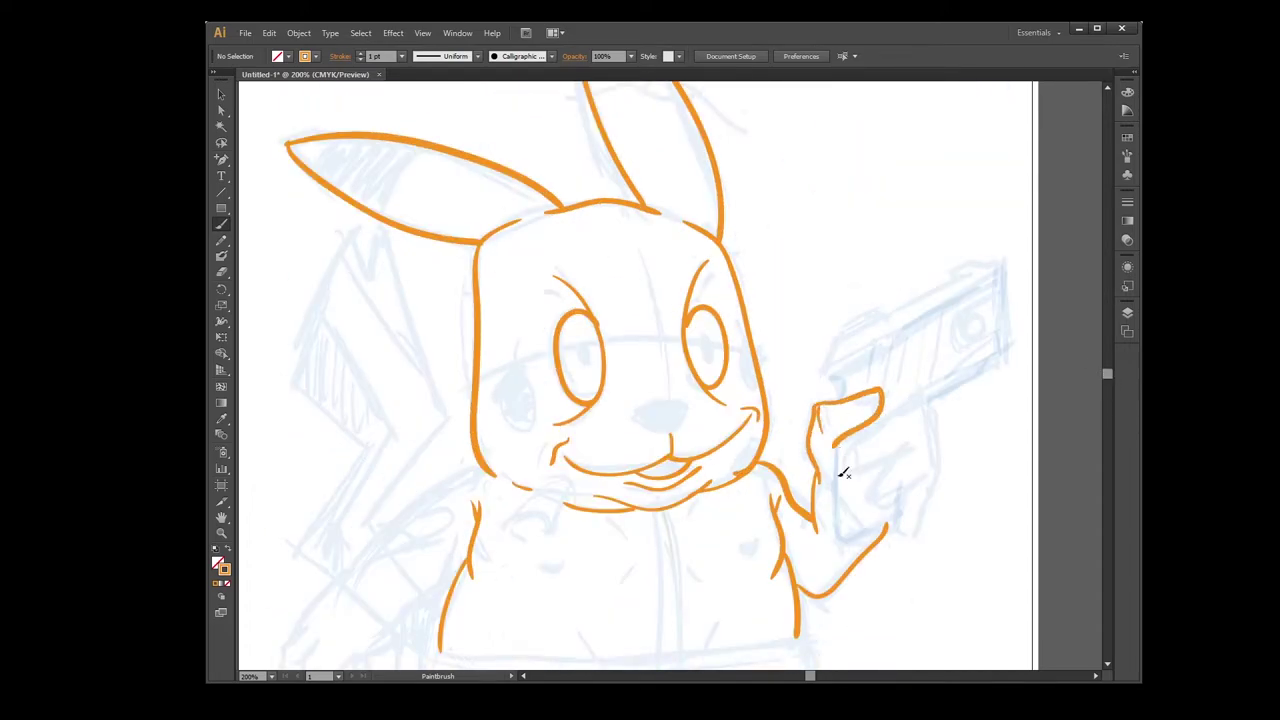
{"action": "mouse_move", "coordinate": [908, 409]}
{"action": "left_mouse_down"}
{"action": "mouse_move", "coordinate": [876, 463]}
{"action": "mouse_move", "coordinate": [922, 418]}
{"action": "mouse_move", "coordinate": [855, 441]}
{"action": "mouse_move", "coordinate": [939, 456]}
{"action": "mouse_move", "coordinate": [872, 491]}
{"action": "mouse_move", "coordinate": [948, 462]}
{"action": "left_mouse_up"}
{"action": "key", "text": "ctrl+z"}
{"action": "key", "text": "ctrl+z"}
Step: Trace the lowered arm on the tail side from shoulder to wrist, including the hand's outline and fingers
{"action": "left_click_drag", "start_coordinate": [1107, 373], "coordinate": [1107, 377]}
{"action": "left_click_drag", "start_coordinate": [811, 676], "coordinate": [804, 676]}
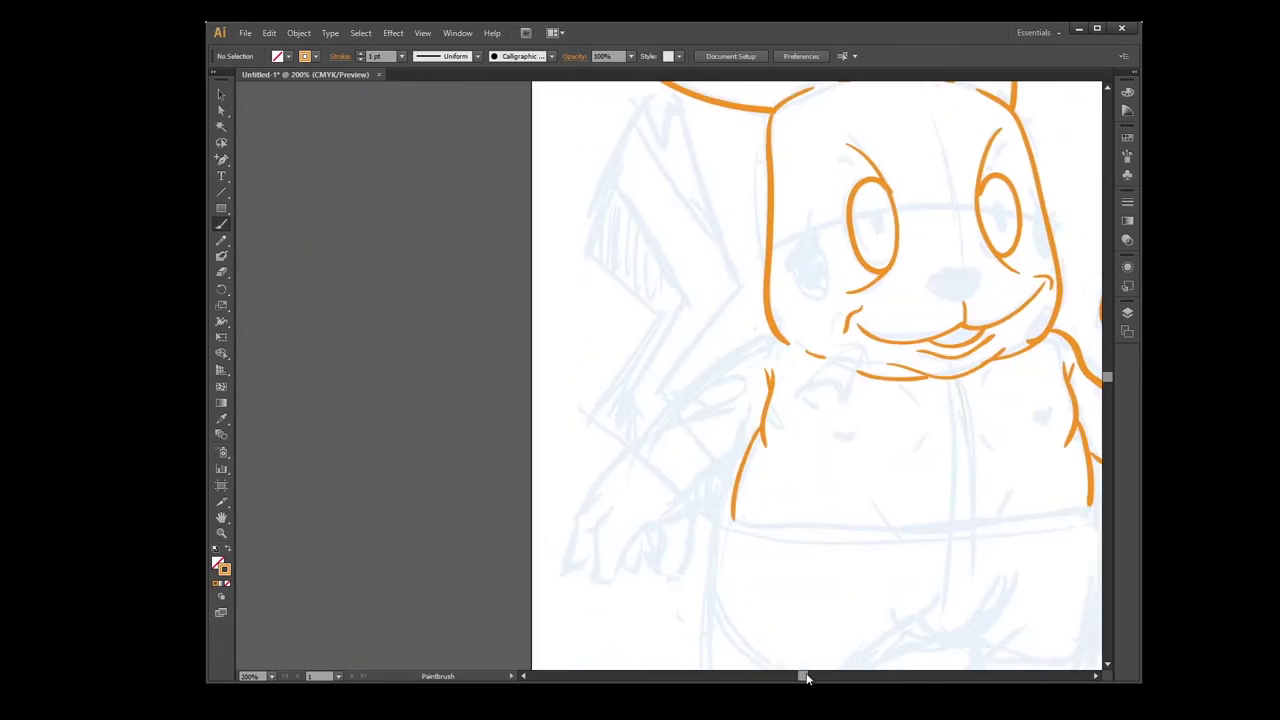
{"action": "left_click_drag", "start_coordinate": [777, 336], "coordinate": [634, 447]}
{"action": "left_click_drag", "start_coordinate": [763, 424], "coordinate": [697, 502]}
{"action": "left_click_drag", "start_coordinate": [634, 446], "coordinate": [595, 558]}
{"action": "mouse_move", "coordinate": [610, 496]}
{"action": "left_mouse_down"}
{"action": "mouse_move", "coordinate": [693, 551]}
{"action": "mouse_move", "coordinate": [676, 582]}
{"action": "left_mouse_up"}
{"action": "left_click_drag", "start_coordinate": [653, 524], "coordinate": [666, 583]}
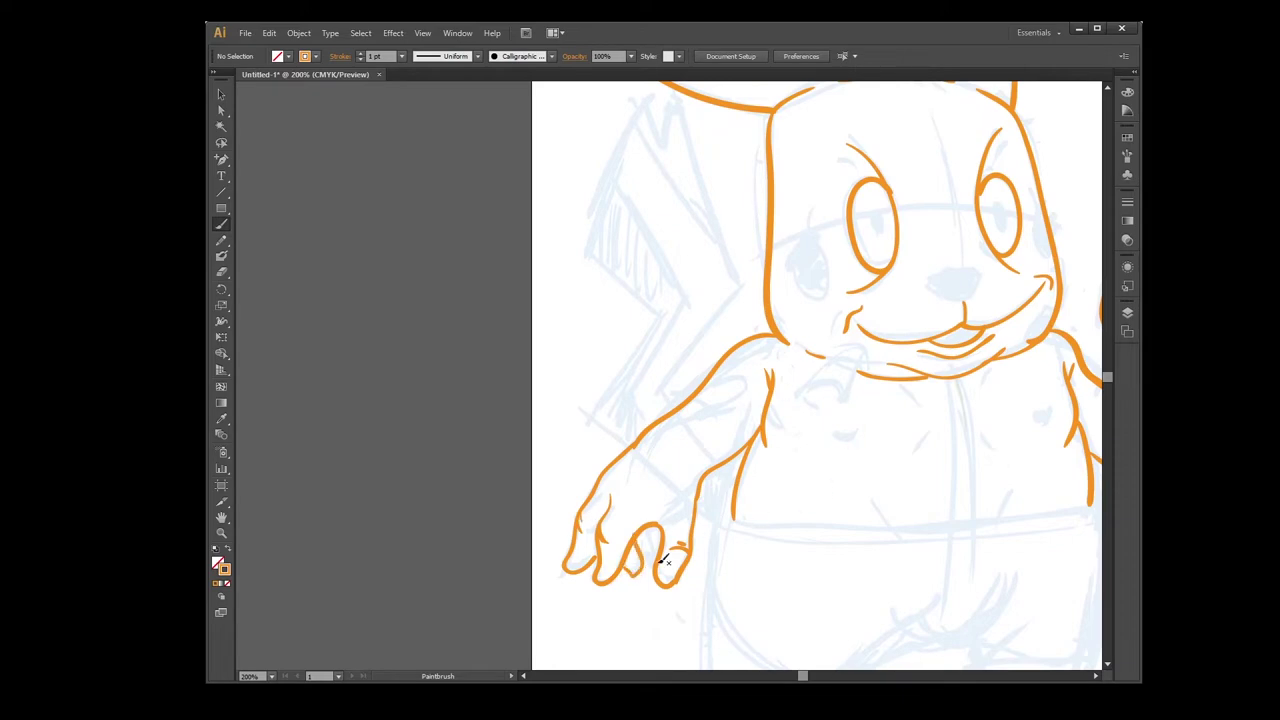
{"action": "key", "text": "z"}
{"action": "left_click_drag", "start_coordinate": [695, 411], "coordinate": [749, 511]}
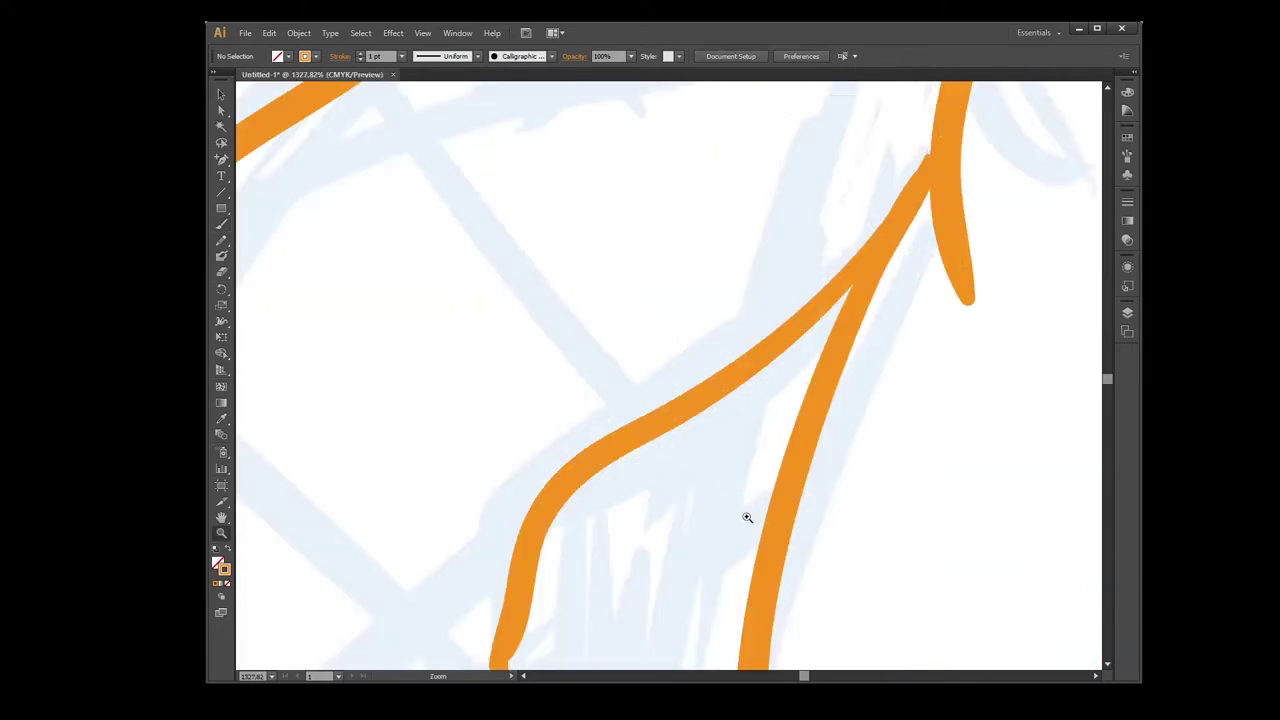
{"action": "key", "text": "ctrl+minus"}
{"action": "key", "text": "ctrl+minus"}
{"action": "key", "text": "ctrl+minus"}
{"action": "key", "text": "ctrl+minus"}
{"action": "key", "text": "ctrl+minus"}
{"action": "key", "text": "minus"}
Step: Trace the lower leg and foot beneath the gun arm, including the toe and the sole
{"action": "left_click_drag", "start_coordinate": [804, 676], "coordinate": [811, 676]}
{"action": "key", "text": "ctrl+minus"}
{"action": "key", "text": "ctrl+equal"}
{"action": "key", "text": "ctrl+equal"}
{"action": "left_click_drag", "start_coordinate": [1107, 378], "coordinate": [1107, 385]}
{"action": "scroll", "coordinate": [1103, 388], "scroll_direction": "up", "scroll_amount": 2}
{"action": "key", "text": "b"}
{"action": "left_click_drag", "start_coordinate": [613, 485], "coordinate": [612, 630]}
{"action": "mouse_move", "coordinate": [771, 480]}
{"action": "left_mouse_down"}
{"action": "mouse_move", "coordinate": [748, 562]}
{"action": "mouse_move", "coordinate": [901, 634]}
{"action": "left_mouse_up"}
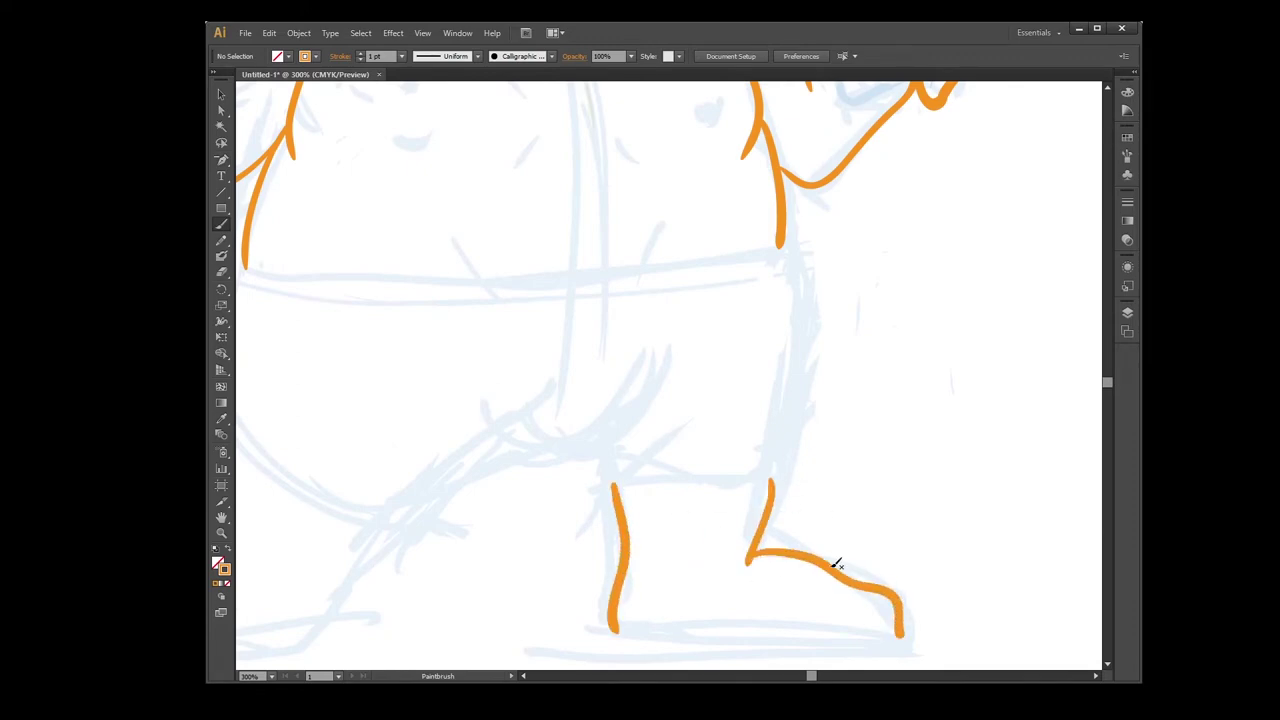
{"action": "left_click_drag", "start_coordinate": [834, 566], "coordinate": [932, 628]}
{"action": "left_click_drag", "start_coordinate": [616, 633], "coordinate": [900, 638]}
{"action": "left_click_drag", "start_coordinate": [932, 631], "coordinate": [903, 635]}
{"action": "key", "text": "ctrl+minus"}
{"action": "key", "text": "minus"}
{"action": "key", "text": "z"}
{"action": "key", "text": "ctrl+minus"}
{"action": "key", "text": "minus"}
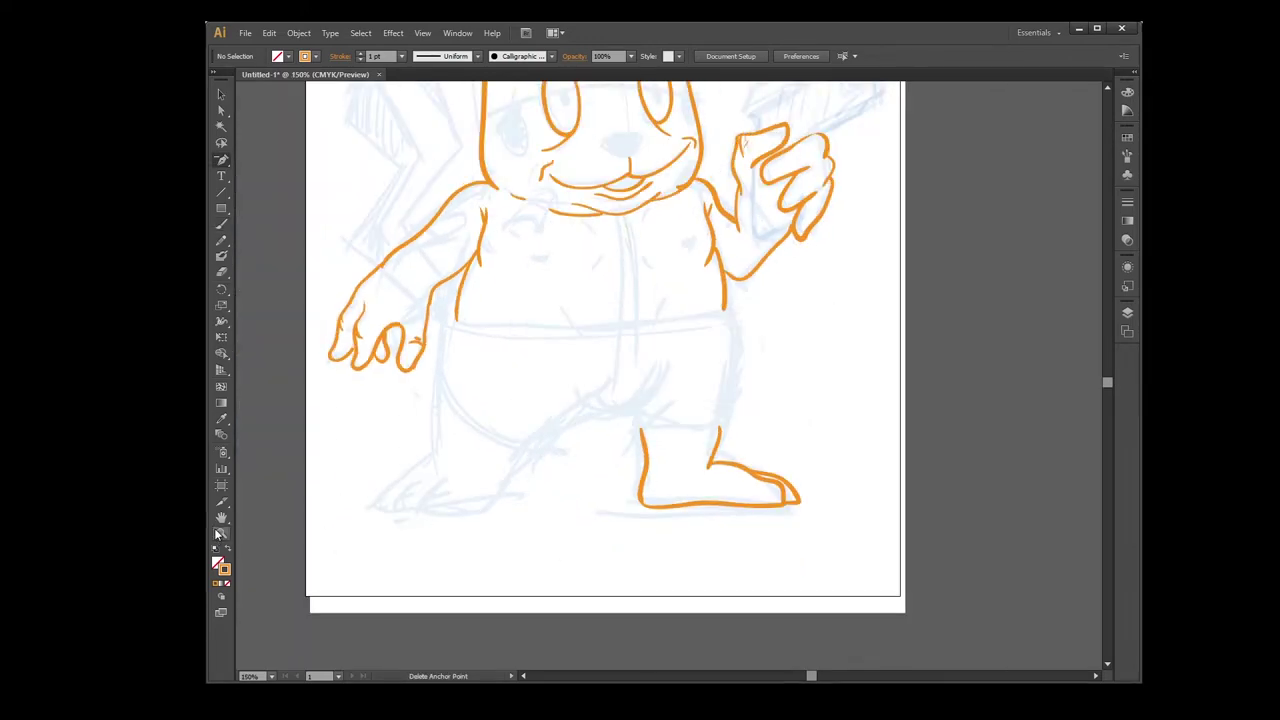
{"action": "key", "text": "z"}
{"action": "left_click_drag", "start_coordinate": [380, 562], "coordinate": [572, 432]}
{"action": "key", "text": "ctrl+minus"}
{"action": "key", "text": "b"}
{"action": "left_click_drag", "start_coordinate": [1108, 386], "coordinate": [1108, 384]}
{"action": "left_click_drag", "start_coordinate": [582, 242], "coordinate": [587, 443]}
{"action": "mouse_move", "coordinate": [577, 415]}
{"action": "left_mouse_down"}
{"action": "mouse_move", "coordinate": [471, 491]}
{"action": "mouse_move", "coordinate": [414, 572]}
{"action": "left_mouse_up"}
{"action": "mouse_move", "coordinate": [550, 465]}
{"action": "left_mouse_down"}
{"action": "mouse_move", "coordinate": [458, 573]}
{"action": "mouse_move", "coordinate": [526, 596]}
{"action": "left_mouse_up"}
{"action": "mouse_move", "coordinate": [602, 470]}
{"action": "left_mouse_down"}
{"action": "mouse_move", "coordinate": [590, 593]}
{"action": "mouse_move", "coordinate": [706, 546]}
{"action": "left_mouse_up"}
{"action": "key", "text": "ctrl+minus"}
{"action": "key", "text": "ctrl+minus"}
{"action": "key", "text": "ctrl+minus"}
{"action": "key", "text": "minus"}
{"action": "left_click_drag", "start_coordinate": [805, 676], "coordinate": [807, 676]}
{"action": "left_click_drag", "start_coordinate": [1108, 387], "coordinate": [1108, 381]}
{"action": "key", "text": "ctrl+z"}
{"action": "key", "text": "ctrl+z"}
{"action": "key", "text": "ctrl+z"}
{"action": "key", "text": "ctrl+z"}
Step: Trace the lower leg and foot on the tail side with brush strokes, including the rounded toes
{"action": "key", "text": "b"}
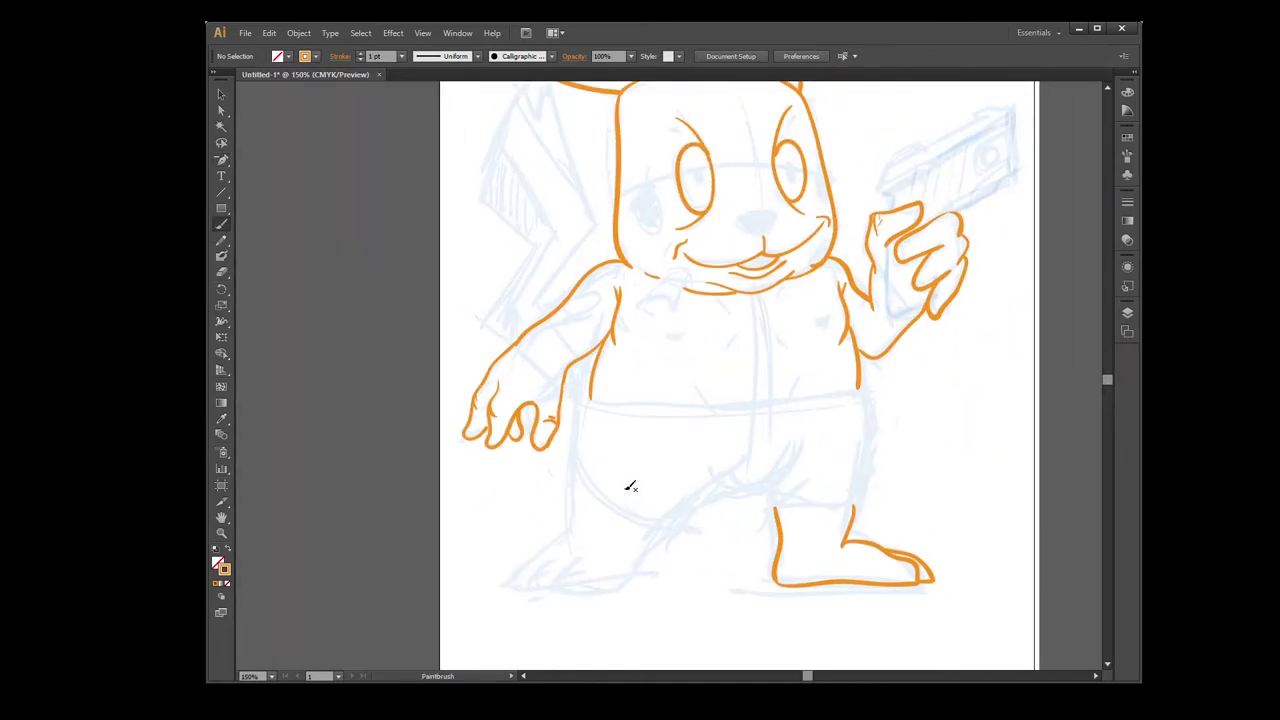
{"action": "left_click_drag", "start_coordinate": [658, 524], "coordinate": [596, 594]}
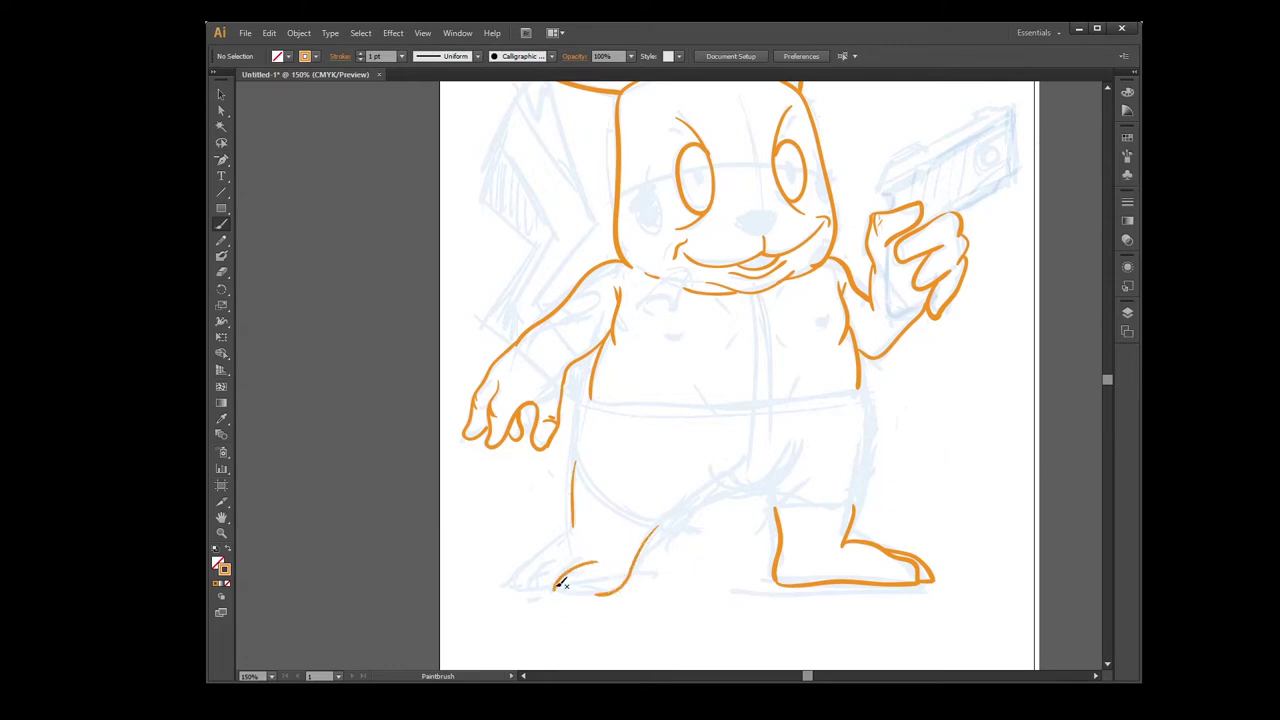
{"action": "left_click_drag", "start_coordinate": [510, 584], "coordinate": [553, 573]}
Step: Trace the short muscle lines on the chest and belly with brush strokes
{"action": "left_click_drag", "start_coordinate": [1107, 379], "coordinate": [1109, 369]}
{"action": "left_click", "coordinate": [221, 532]}
{"action": "left_click_drag", "start_coordinate": [814, 424], "coordinate": [804, 417]}
{"action": "key", "text": "ctrl+minus"}
{"action": "key", "text": "ctrl+minus"}
{"action": "key", "text": "ctrl+minus"}
{"action": "key", "text": "ctrl+minus"}
{"action": "key", "text": "ctrl+minus"}
{"action": "key", "text": "ctrl+minus"}
{"action": "key", "text": "ctrl+minus"}
{"action": "key", "text": "ctrl+minus"}
{"action": "key", "text": "minus"}
{"action": "key", "text": "b"}
{"action": "scroll", "coordinate": [612, 330], "scroll_direction": "down", "scroll_amount": 1}
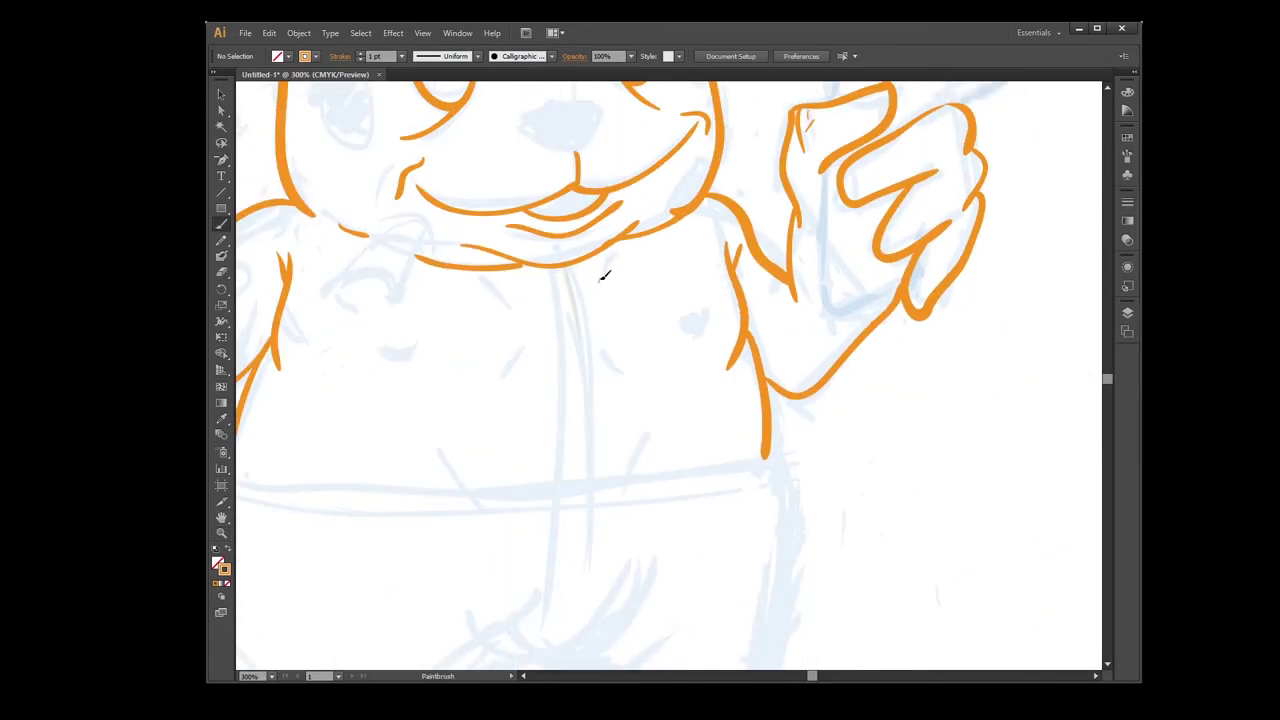
{"action": "mouse_move", "coordinate": [490, 278]}
{"action": "left_mouse_down"}
{"action": "mouse_move", "coordinate": [509, 314]}
{"action": "mouse_move", "coordinate": [492, 382]}
{"action": "left_mouse_up"}
{"action": "left_click_drag", "start_coordinate": [658, 427], "coordinate": [628, 474]}
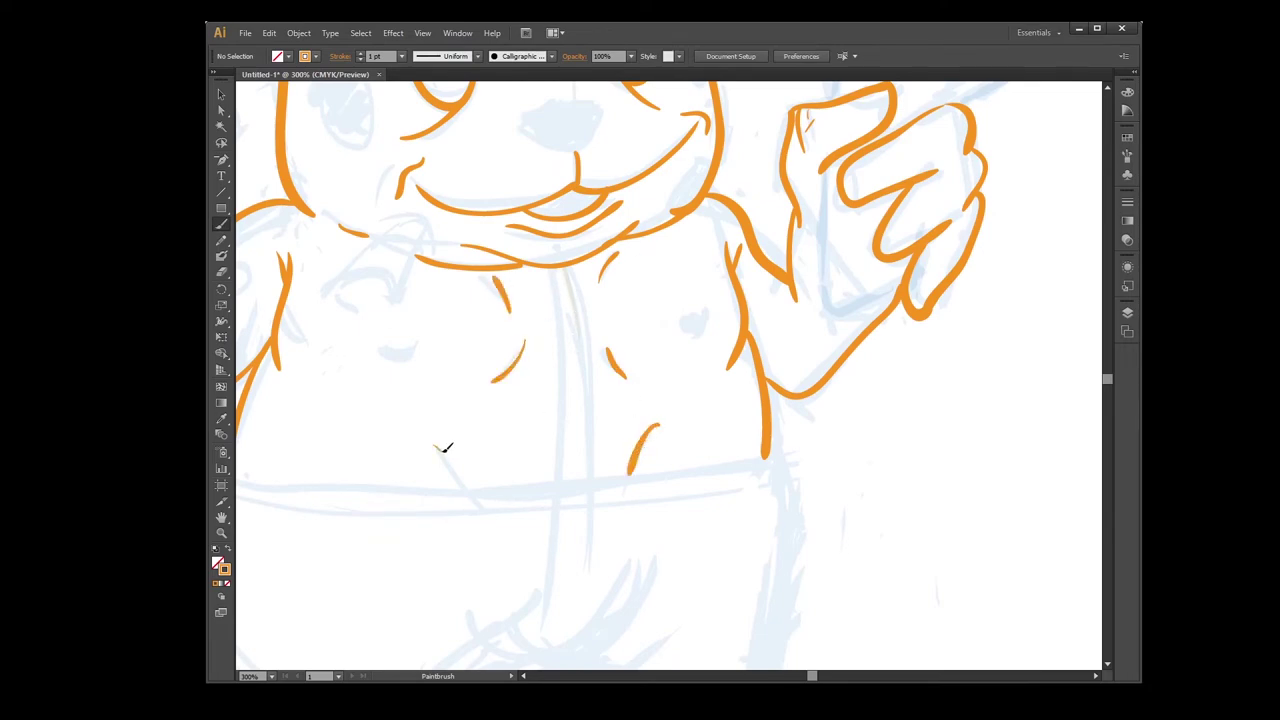
{"action": "left_click_drag", "start_coordinate": [435, 448], "coordinate": [464, 491]}
Step: Trace the notched tip and wide upper section of the lightning-bolt tail
{"action": "key", "text": "ctrl+minus"}
{"action": "key", "text": "ctrl+minus"}
{"action": "key", "text": "ctrl+minus"}
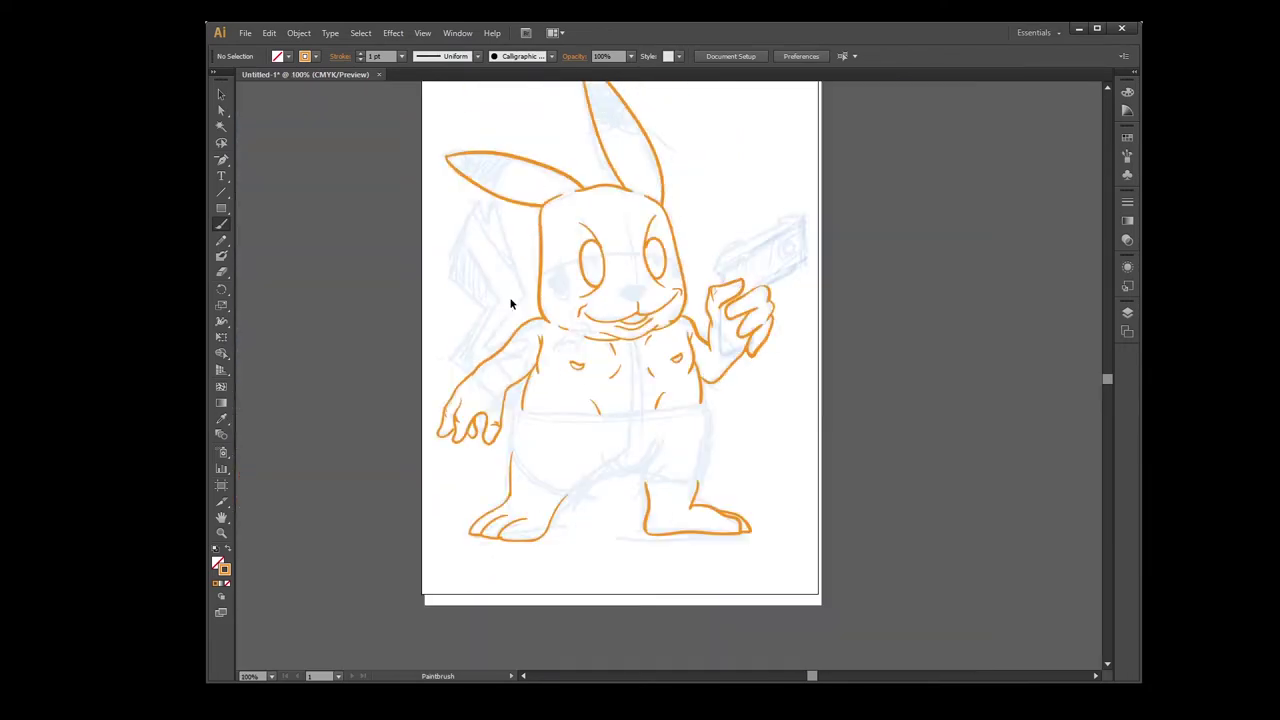
{"action": "key", "text": "ctrl+plus"}
{"action": "key", "text": "ctrl+minus"}
{"action": "left_click_drag", "start_coordinate": [1107, 380], "coordinate": [1107, 374]}
{"action": "key", "text": "ctrl+plus"}
{"action": "left_click_drag", "start_coordinate": [382, 297], "coordinate": [391, 325]}
{"action": "left_click_drag", "start_coordinate": [337, 410], "coordinate": [382, 297]}
{"action": "mouse_move", "coordinate": [391, 325]}
{"action": "left_mouse_down"}
{"action": "mouse_move", "coordinate": [407, 298]}
{"action": "mouse_move", "coordinate": [453, 434]}
{"action": "mouse_move", "coordinate": [404, 526]}
{"action": "left_mouse_up"}
{"action": "left_click_drag", "start_coordinate": [337, 408], "coordinate": [397, 457]}
Step: Trace the narrower lower section of the tail behind the arm and its short base between arm and body
{"action": "left_click_drag", "start_coordinate": [397, 457], "coordinate": [346, 527]}
{"action": "left_click_drag", "start_coordinate": [346, 527], "coordinate": [374, 554]}
{"action": "key", "text": "ctrl+plus"}
{"action": "key", "text": "ctrl+minus"}
{"action": "key", "text": "ctrl+minus"}
{"action": "key", "text": "ctrl+z"}
{"action": "key", "text": "ctrl+plus"}
{"action": "mouse_move", "coordinate": [398, 457]}
{"action": "left_mouse_down"}
{"action": "mouse_move", "coordinate": [347, 527]}
{"action": "mouse_move", "coordinate": [371, 552]}
{"action": "left_mouse_up"}
{"action": "left_click_drag", "start_coordinate": [414, 576], "coordinate": [433, 597]}
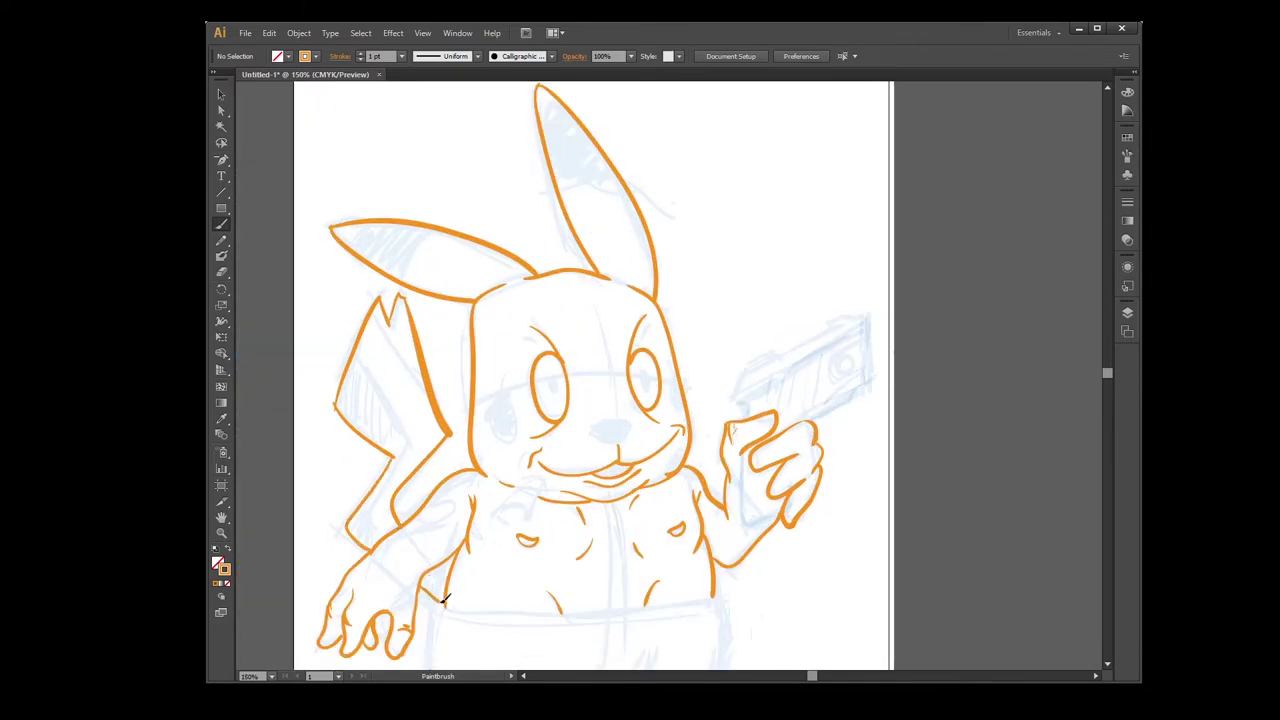
Step: Change the stroke colour for new brush strokes from the swatches to red
{"action": "key", "text": "ctrl+minus"}
{"action": "key", "text": "ctrl+minus"}
{"action": "key", "text": "ctrl+plus"}
{"action": "key", "text": "ctrl+minus"}
{"action": "key", "text": "ctrl+plus"}
{"action": "left_click", "coordinate": [314, 56]}
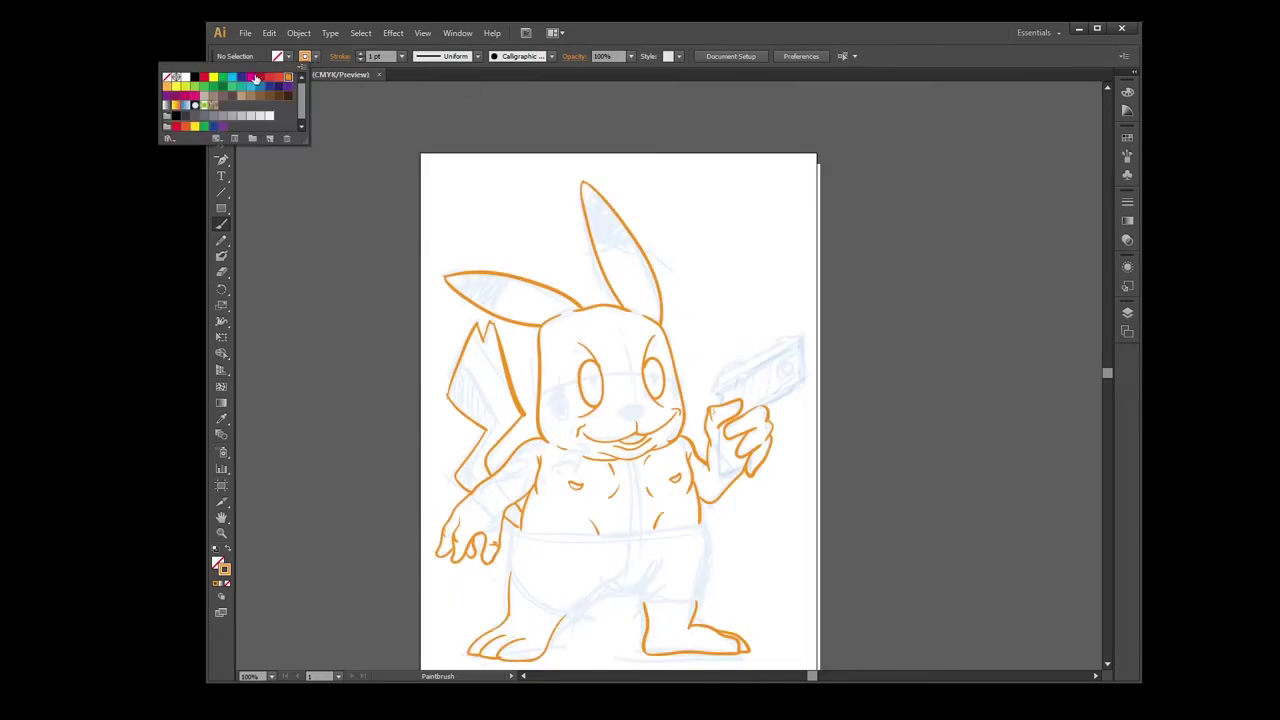
{"action": "left_click", "coordinate": [177, 126]}
{"action": "key", "text": "ctrl+minus"}
{"action": "key", "text": "ctrl+minus"}
{"action": "key", "text": "minus"}
{"action": "key", "text": "ctrl+plus"}
{"action": "key", "text": "ctrl+plus"}
{"action": "key", "text": "ctrl+plus"}
{"action": "left_click", "coordinate": [223, 226]}
{"action": "key", "text": "z"}
{"action": "left_click_drag", "start_coordinate": [572, 524], "coordinate": [623, 546]}
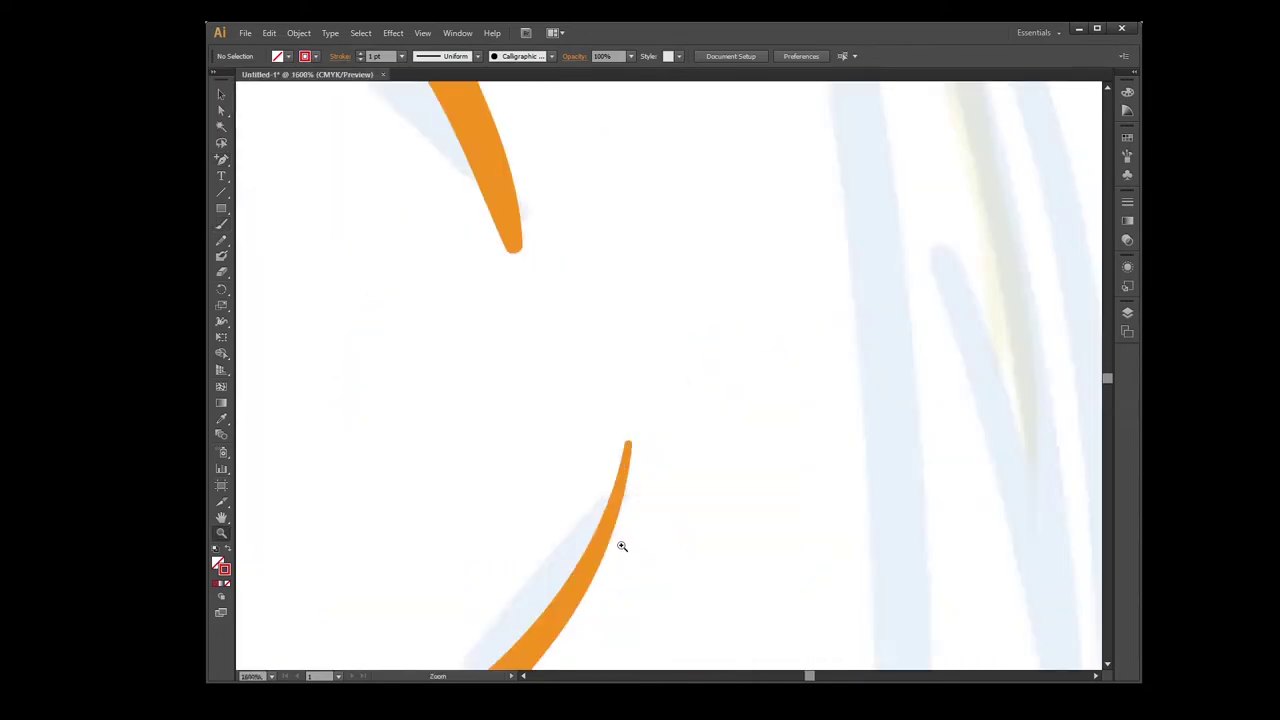
{"action": "key", "text": "minus"}
{"action": "key", "text": "ctrl+minus"}
{"action": "key", "text": "ctrl+minus"}
{"action": "key", "text": "ctrl+minus"}
{"action": "key", "text": "ctrl+minus"}
{"action": "key", "text": "ctrl+minus"}
Step: Trace the waistband and legs of the shorts with red brush strokes, undoing the strokes that miss the sketch
{"action": "left_click_drag", "start_coordinate": [1107, 377], "coordinate": [1108, 388]}
{"action": "scroll", "coordinate": [1107, 388], "scroll_direction": "up", "scroll_amount": 3}
{"action": "key", "text": "b"}
{"action": "left_click_drag", "start_coordinate": [803, 362], "coordinate": [634, 440]}
{"action": "mouse_move", "coordinate": [680, 400]}
{"action": "left_mouse_down"}
{"action": "mouse_move", "coordinate": [520, 534]}
{"action": "mouse_move", "coordinate": [493, 538]}
{"action": "left_mouse_up"}
{"action": "key", "text": "ctrl+minus"}
{"action": "key", "text": "ctrl+z"}
{"action": "key", "text": "ctrl+z"}
{"action": "mouse_move", "coordinate": [658, 402]}
{"action": "left_mouse_down"}
{"action": "mouse_move", "coordinate": [608, 457]}
{"action": "mouse_move", "coordinate": [520, 465]}
{"action": "mouse_move", "coordinate": [449, 392]}
{"action": "mouse_move", "coordinate": [470, 312]}
{"action": "mouse_move", "coordinate": [830, 312]}
{"action": "mouse_move", "coordinate": [836, 458]}
{"action": "left_mouse_up"}
{"action": "left_click_drag", "start_coordinate": [706, 440], "coordinate": [833, 457]}
{"action": "left_click_drag", "start_coordinate": [650, 416], "coordinate": [740, 374]}
{"action": "left_click_drag", "start_coordinate": [707, 459], "coordinate": [704, 424]}
Step: Change the stroke colour to black and paint a notched pupil in the eye nearer the gun
{"action": "key", "text": "ctrl+minus"}
{"action": "key", "text": "ctrl+minus"}
{"action": "key", "text": "ctrl+minus"}
{"action": "double_click", "coordinate": [221, 533]}
{"action": "left_click_drag", "start_coordinate": [1107, 383], "coordinate": [1107, 374]}
{"action": "key", "text": "ctrl+plus"}
{"action": "key", "text": "ctrl+plus"}
{"action": "left_click", "coordinate": [315, 57]}
{"action": "left_click", "coordinate": [194, 76]}
{"action": "left_click", "coordinate": [221, 226]}
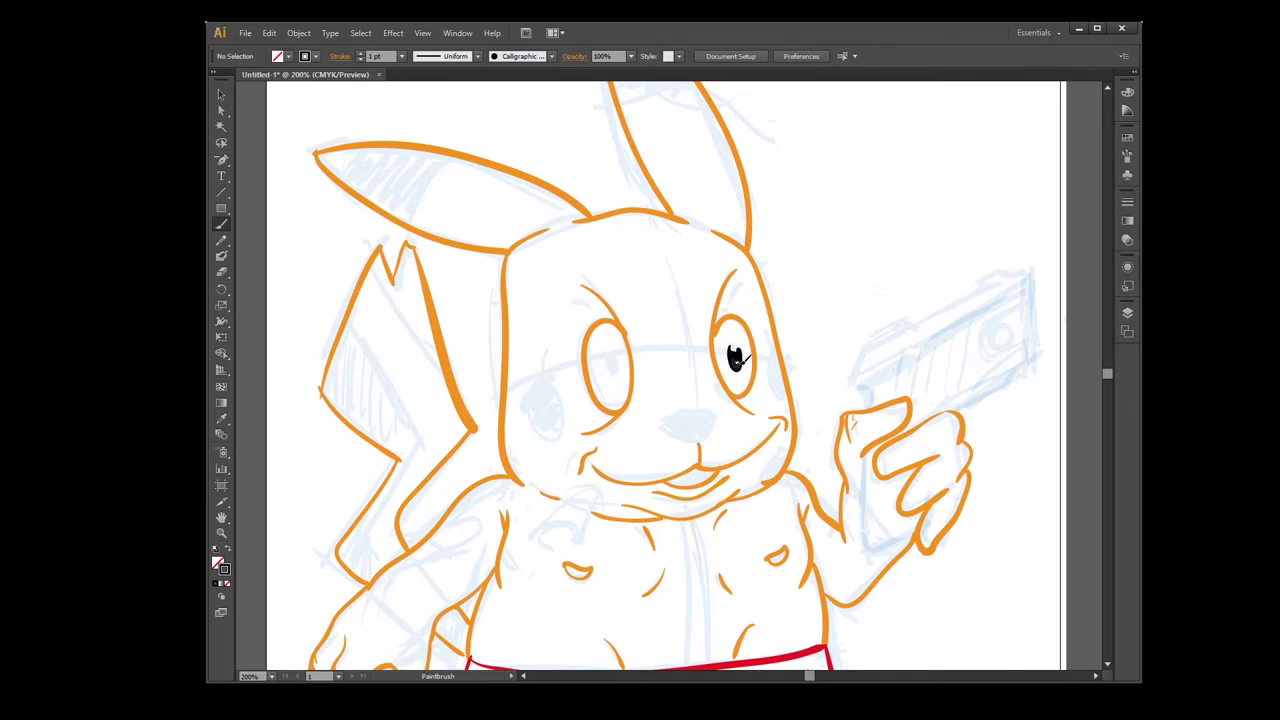
Step: Paint the matching black pupil in the other eye and a solid black oval nose above the mouth
{"action": "key", "text": "ctrl+minus"}
{"action": "key", "text": "ctrl+minus"}
{"action": "key", "text": "ctrl+minus"}
{"action": "left_click", "coordinate": [221, 160]}
{"action": "key", "text": "ctrl+plus"}
{"action": "key", "text": "ctrl+plus"}
{"action": "key", "text": "ctrl+plus"}
{"action": "left_click", "coordinate": [221, 224]}
{"action": "key", "text": "ctrl+plus"}
{"action": "key", "text": "ctrl+plus"}
{"action": "key", "text": "ctrl+minus"}
{"action": "mouse_move", "coordinate": [656, 450]}
{"action": "left_mouse_down"}
{"action": "mouse_move", "coordinate": [741, 436]}
{"action": "mouse_move", "coordinate": [754, 464]}
{"action": "left_mouse_up"}
{"action": "key", "text": "ctrl+minus"}
{"action": "key", "text": "ctrl+plus"}
{"action": "key", "text": "ctrl+plus"}
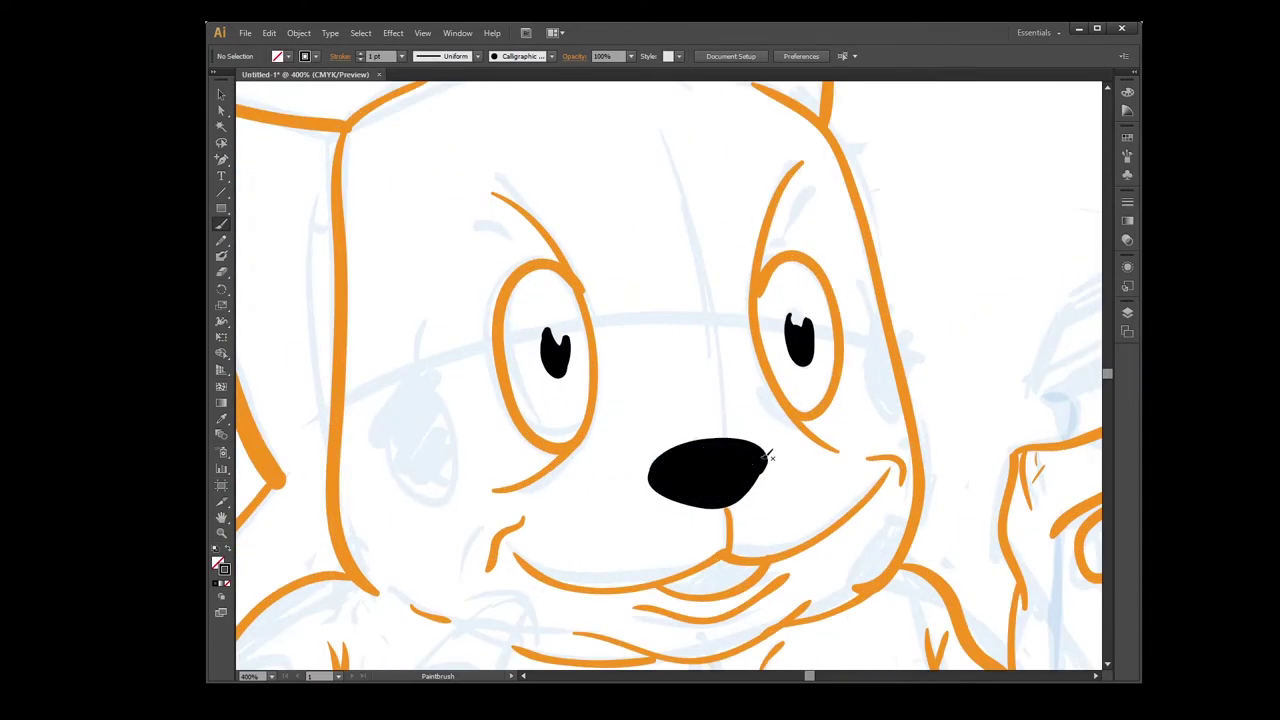
Step: Trace the top edge, front sight, muzzle end and underside of the gun with black brush strokes
{"action": "key", "text": "ctrl+minus"}
{"action": "key", "text": "ctrl+minus"}
{"action": "key", "text": "ctrl+minus"}
{"action": "key", "text": "minus"}
{"action": "key", "text": "ctrl+plus"}
{"action": "key", "text": "ctrl+plus"}
{"action": "key", "text": "ctrl+minus"}
{"action": "key", "text": "ctrl+minus"}
{"action": "key", "text": "ctrl+minus"}
{"action": "key", "text": "ctrl+minus"}
{"action": "key", "text": "ctrl+minus"}
{"action": "key", "text": "ctrl+plus"}
{"action": "key", "text": "ctrl+plus"}
{"action": "key", "text": "ctrl+plus"}
{"action": "key", "text": "ctrl+plus"}
{"action": "mouse_move", "coordinate": [810, 676]}
{"action": "left_mouse_down"}
{"action": "mouse_move", "coordinate": [825, 673]}
{"action": "mouse_move", "coordinate": [813, 675]}
{"action": "left_mouse_up"}
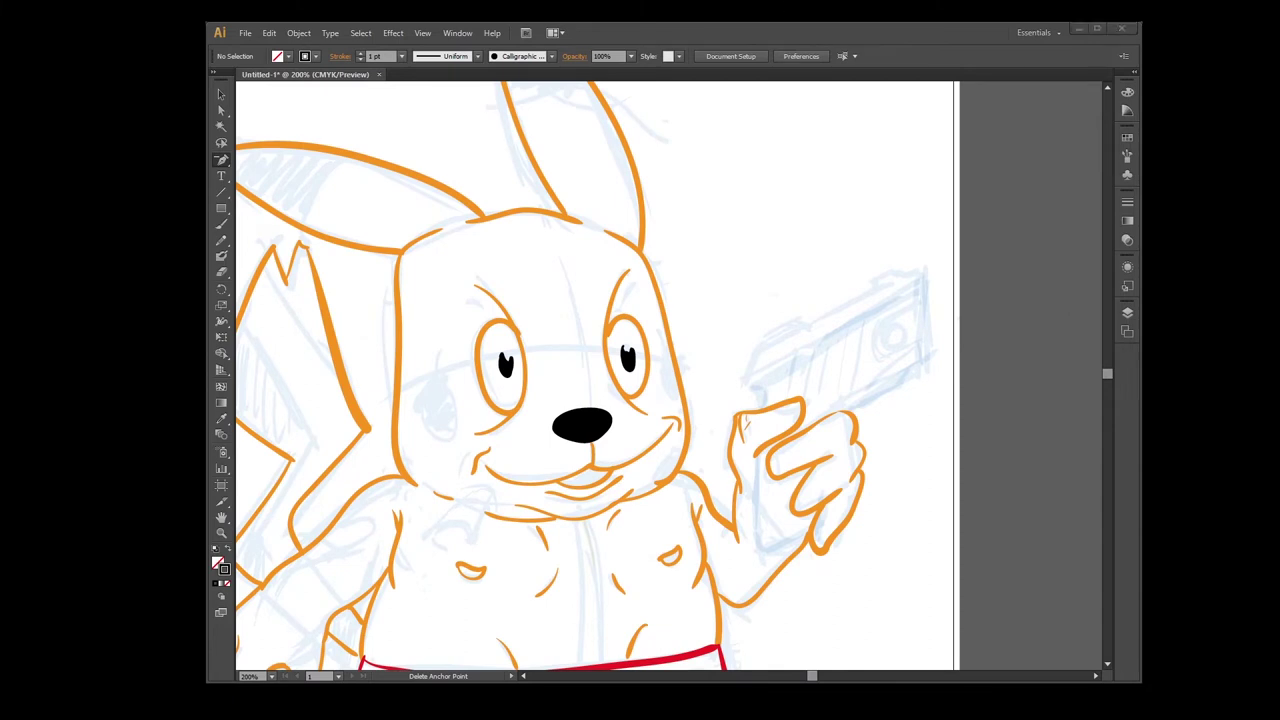
{"action": "left_click", "coordinate": [221, 224]}
{"action": "mouse_move", "coordinate": [806, 322]}
{"action": "left_mouse_down"}
{"action": "mouse_move", "coordinate": [884, 281]}
{"action": "mouse_move", "coordinate": [920, 363]}
{"action": "left_mouse_up"}
{"action": "key", "text": "ctrl+z"}
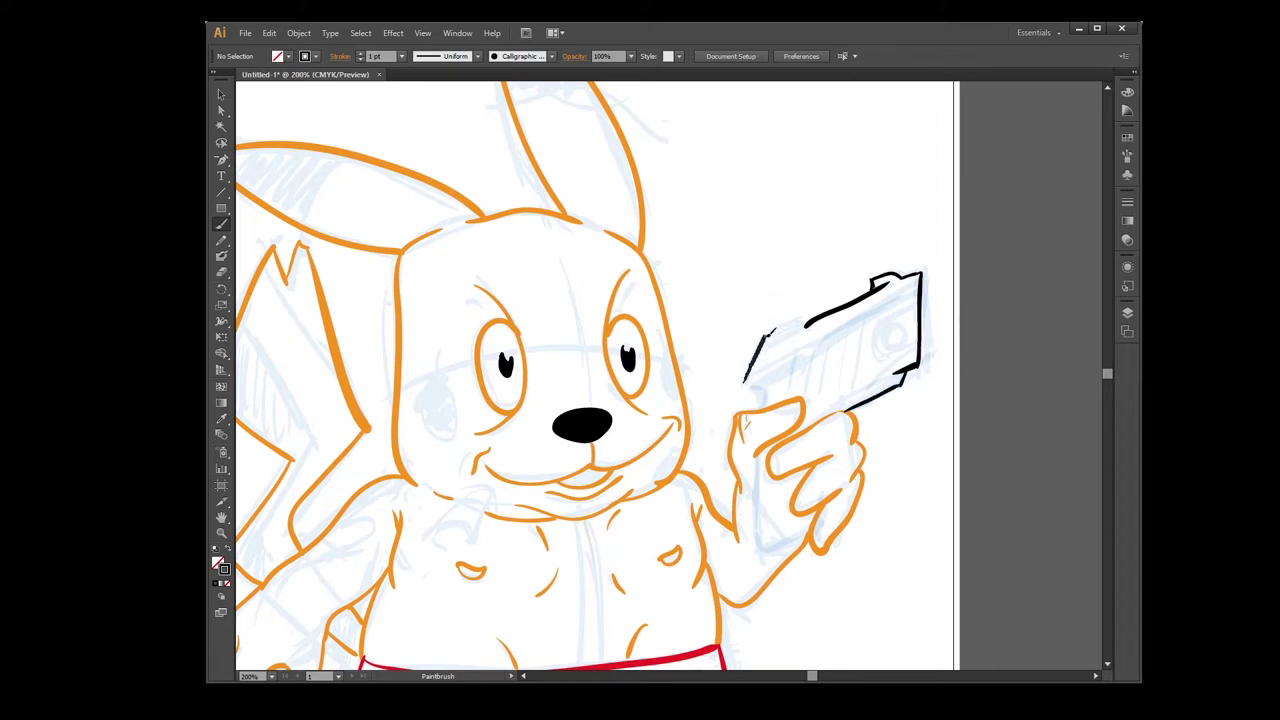
Step: Trace the back and bottom edges of the gun's grip below the hand in black
{"action": "left_click_drag", "start_coordinate": [759, 456], "coordinate": [757, 550]}
{"action": "key", "text": "ctrl+z"}
{"action": "left_click_drag", "start_coordinate": [761, 503], "coordinate": [798, 530]}
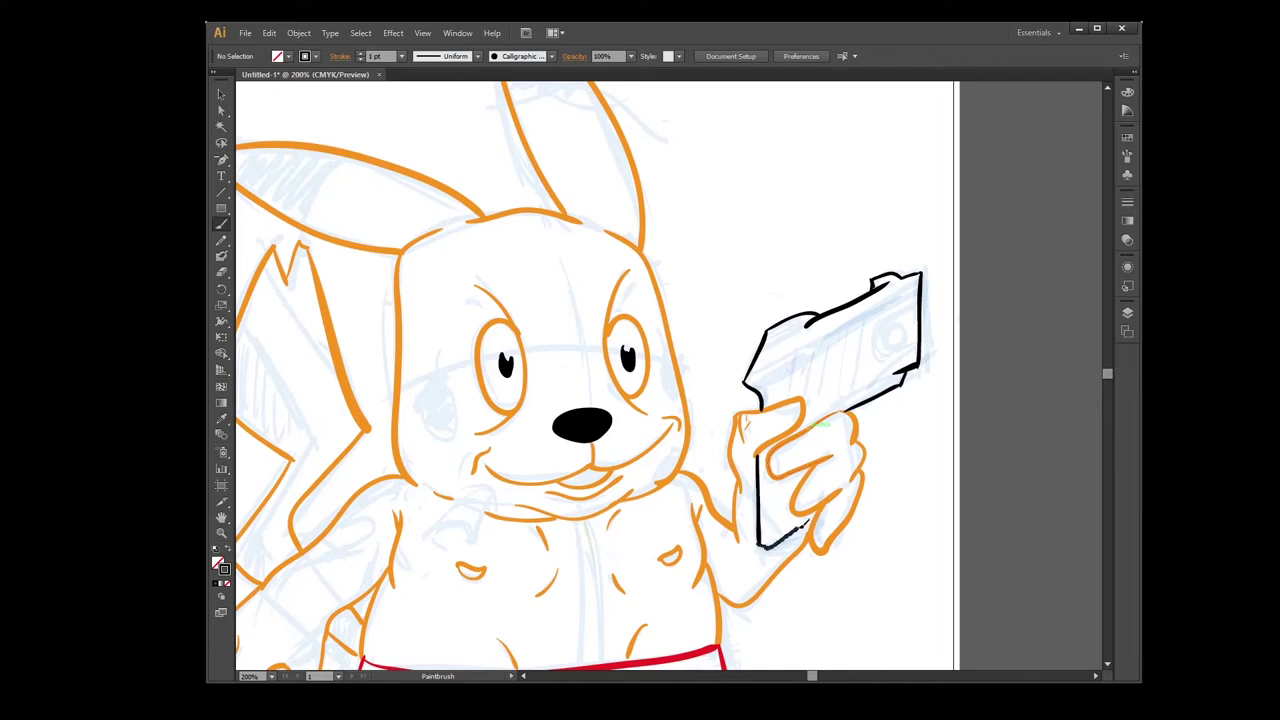
Step: Draw the gun's lengthwise slide line, round side detail, slanted grooves and curved muzzle edge in black
{"action": "left_click_drag", "start_coordinate": [903, 322], "coordinate": [895, 325]}
{"action": "left_click_drag", "start_coordinate": [755, 376], "coordinate": [746, 383]}
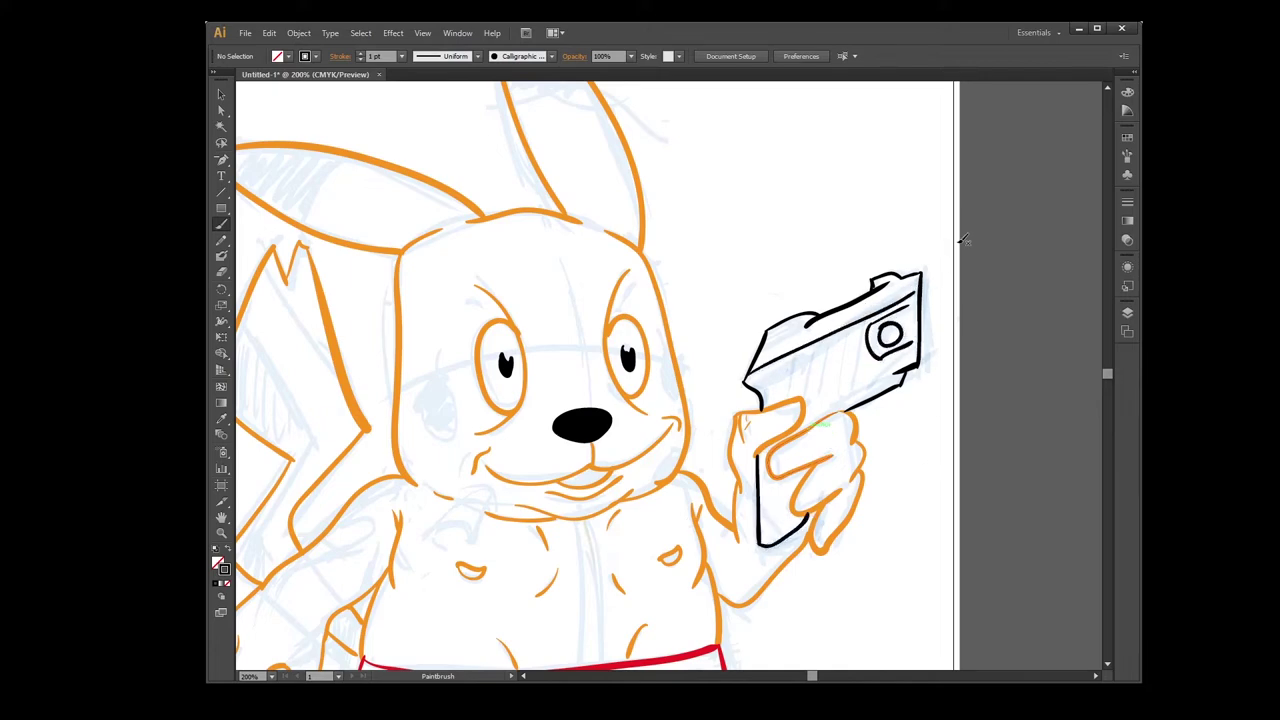
{"action": "left_click_drag", "start_coordinate": [818, 413], "coordinate": [886, 376]}
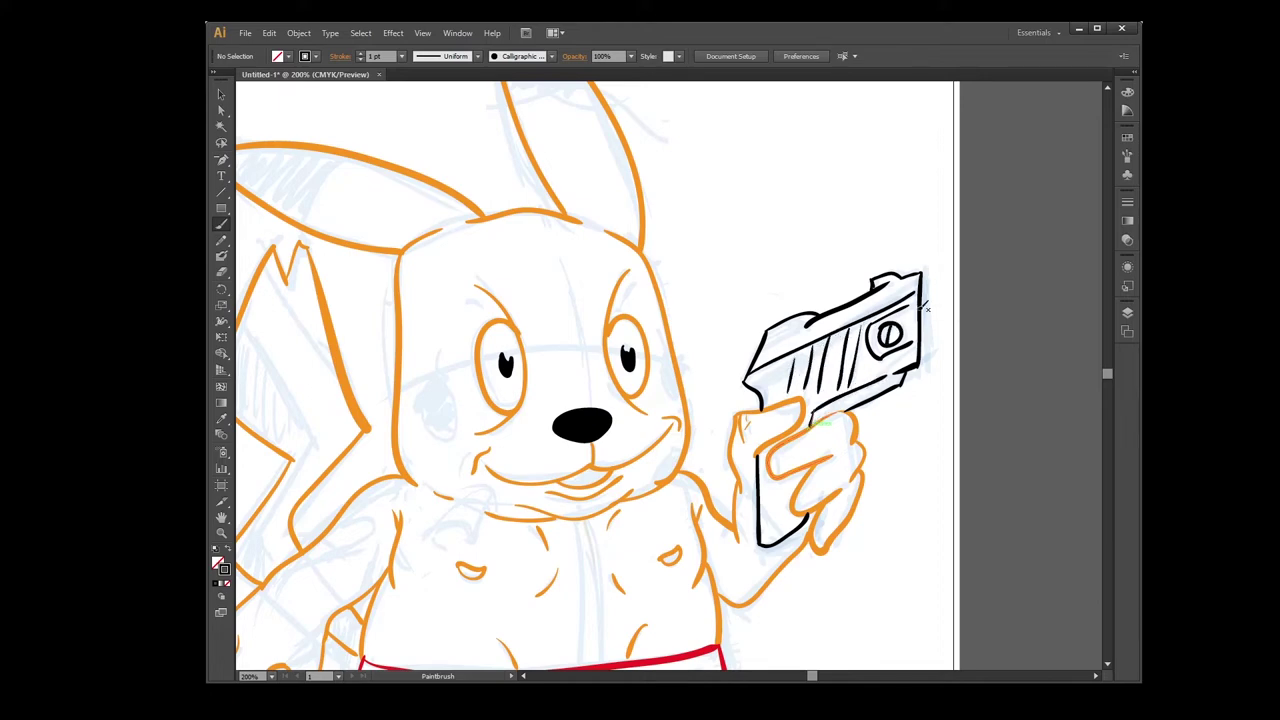
{"action": "left_click_drag", "start_coordinate": [922, 274], "coordinate": [922, 367]}
{"action": "key", "text": "ctrl+z"}
{"action": "left_click_drag", "start_coordinate": [933, 280], "coordinate": [931, 350]}
Step: Change the stroke colour to red and paint solid oval spots on both cheeks
{"action": "key", "text": "minus"}
{"action": "key", "text": "ctrl+minus"}
{"action": "key", "text": "ctrl+minus"}
{"action": "key", "text": "ctrl+minus"}
{"action": "key", "text": "ctrl+equal"}
{"action": "key", "text": "ctrl+equal"}
{"action": "left_click_drag", "start_coordinate": [1107, 373], "coordinate": [1107, 371]}
{"action": "left_click", "coordinate": [304, 55]}
{"action": "left_click", "coordinate": [224, 227]}
{"action": "left_click_drag", "start_coordinate": [497, 474], "coordinate": [494, 435]}
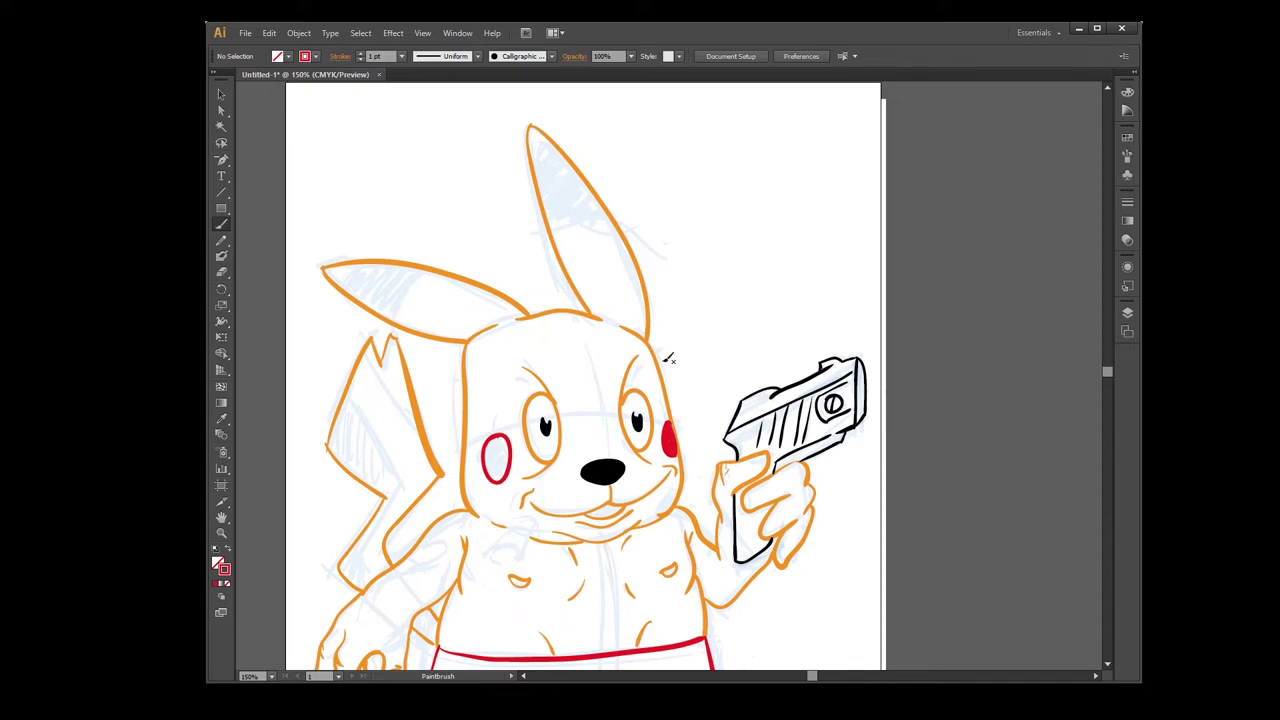
{"action": "left_click_drag", "start_coordinate": [497, 435], "coordinate": [505, 439]}
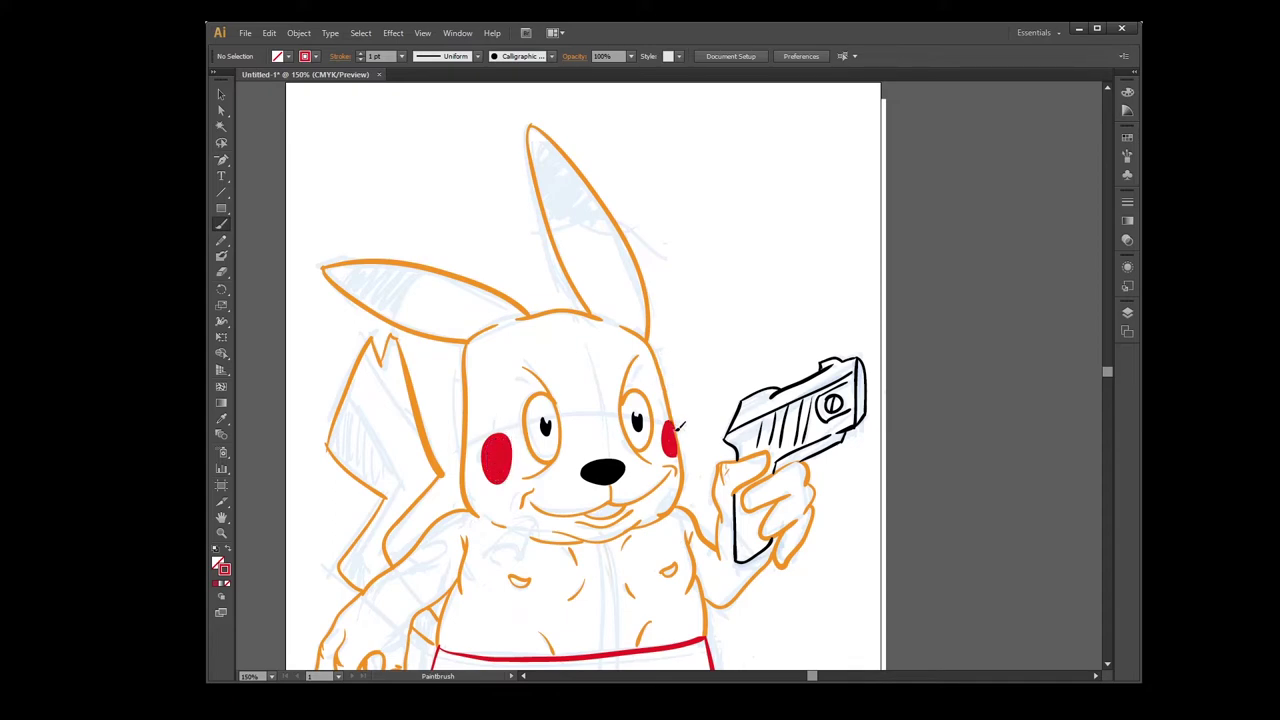
Step: Change the stroke colour for new brush strokes to the dark brown swatch
{"action": "key", "text": "ctrl+minus"}
{"action": "key", "text": "ctrl+equal"}
{"action": "key", "text": "ctrl+equal"}
{"action": "key", "text": "ctrl+minus"}
{"action": "left_click", "coordinate": [222, 225]}
{"action": "left_click", "coordinate": [307, 57]}
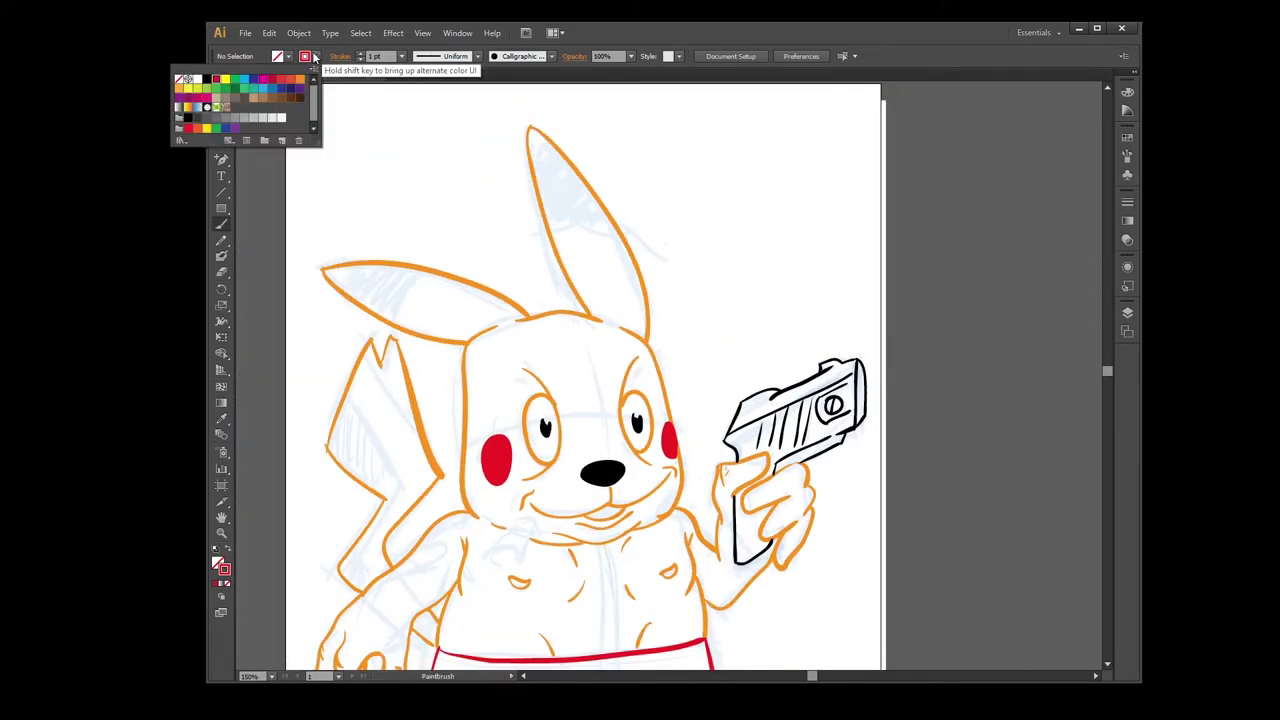
{"action": "left_click", "coordinate": [301, 97]}
{"action": "left_click", "coordinate": [453, 405]}
{"action": "key", "text": "equal"}
{"action": "key", "text": "ctrl+equal"}
{"action": "key", "text": "ctrl+equal"}
{"action": "left_click_drag", "start_coordinate": [1108, 371], "coordinate": [1108, 377]}
{"action": "left_click_drag", "start_coordinate": [813, 677], "coordinate": [804, 677]}
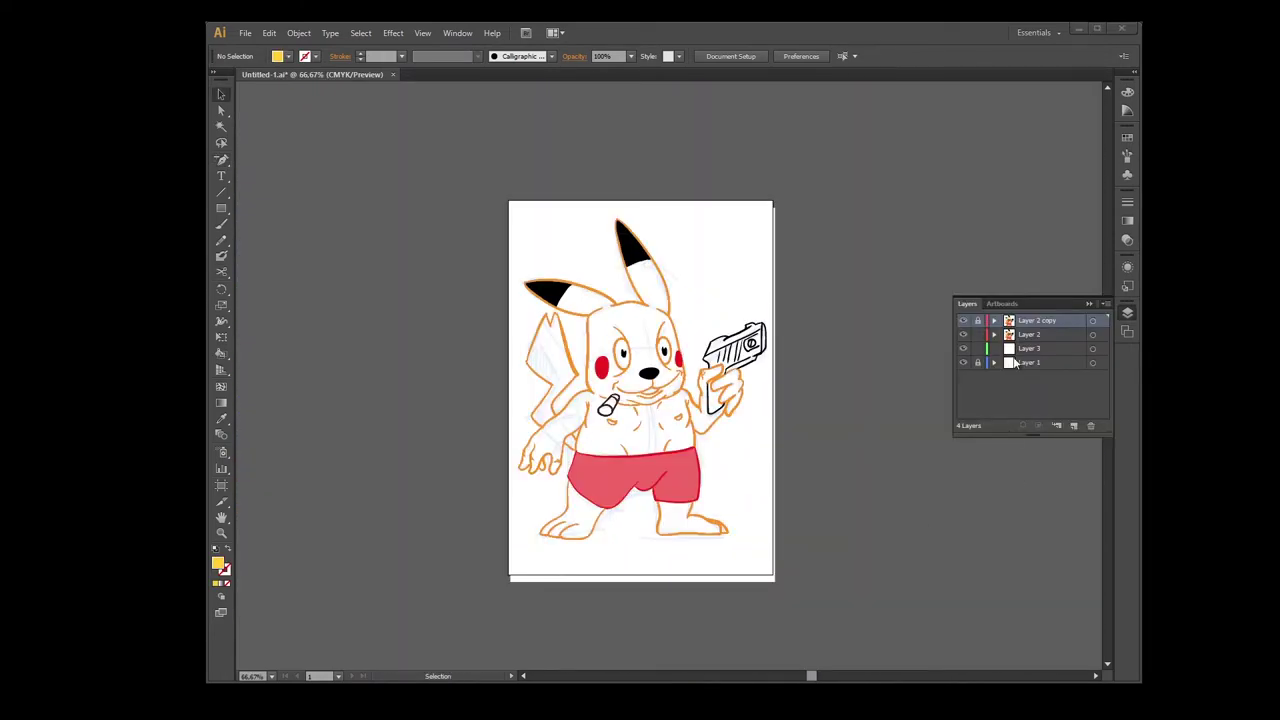
Step: Select all the artwork on Layer 2 and expand it with Object, Fill and Stroke enabled
{"action": "left_click", "coordinate": [1036, 334]}
{"action": "left_click_drag", "start_coordinate": [786, 586], "coordinate": [408, 138]}
{"action": "left_click", "coordinate": [269, 33]}
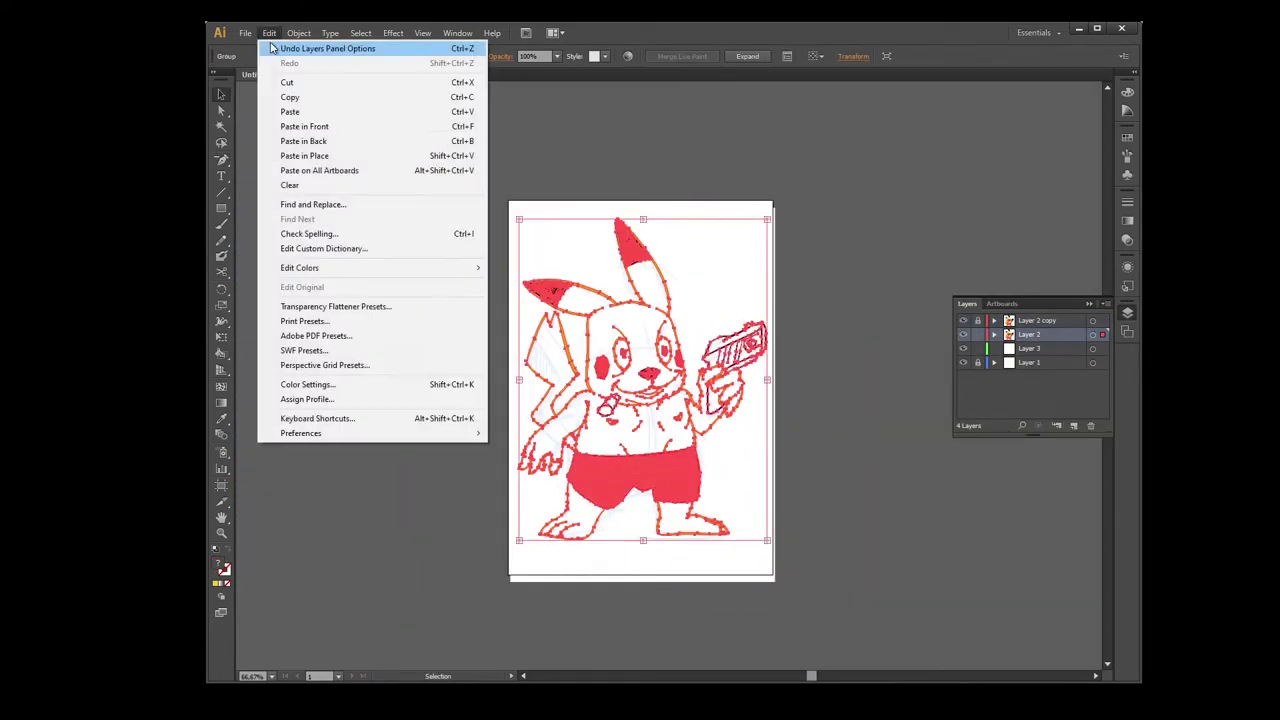
{"action": "left_click", "coordinate": [299, 33]}
{"action": "left_click", "coordinate": [269, 33]}
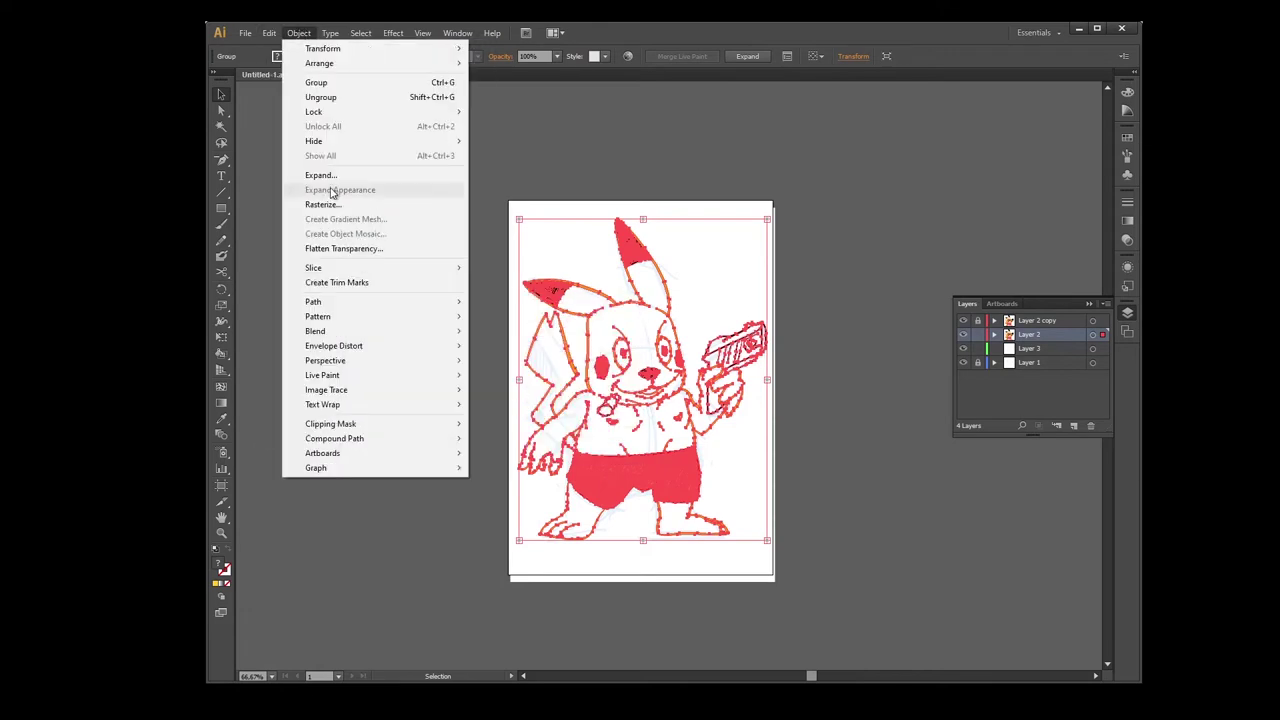
{"action": "left_click", "coordinate": [269, 33]}
{"action": "left_click", "coordinate": [269, 33]}
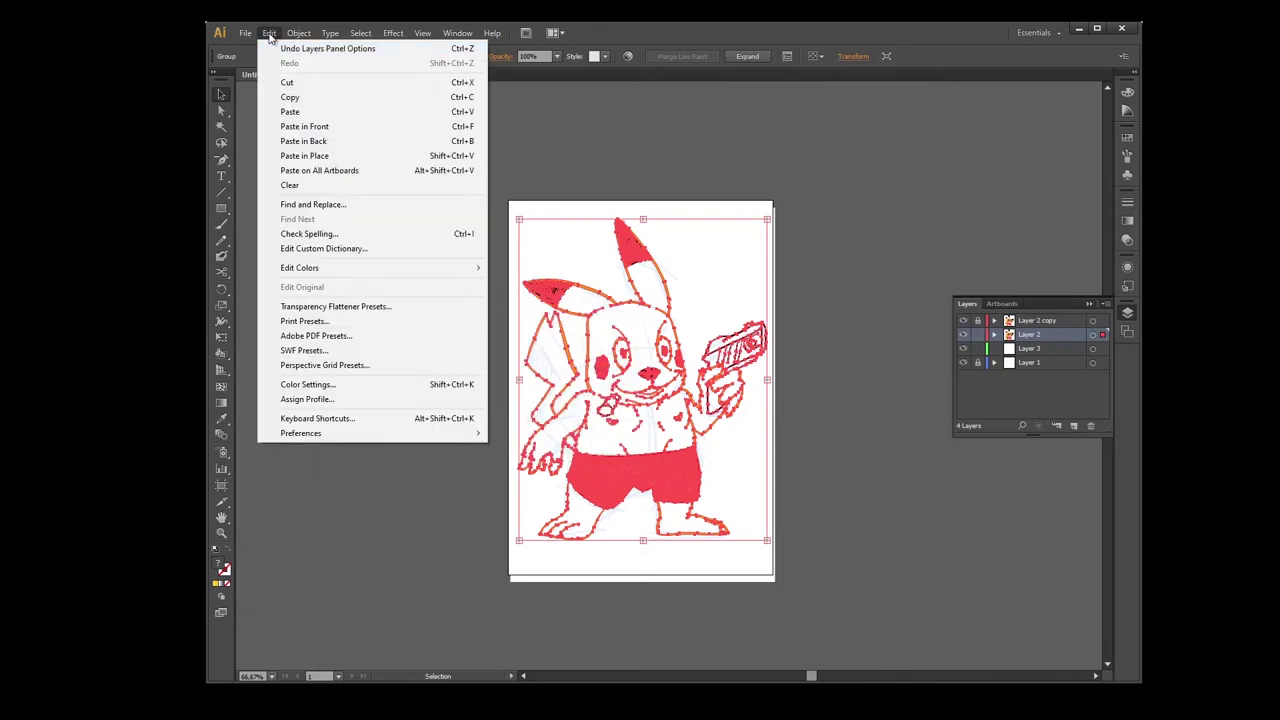
{"action": "mouse_move", "coordinate": [299, 33]}
{"action": "left_click", "coordinate": [310, 126]}
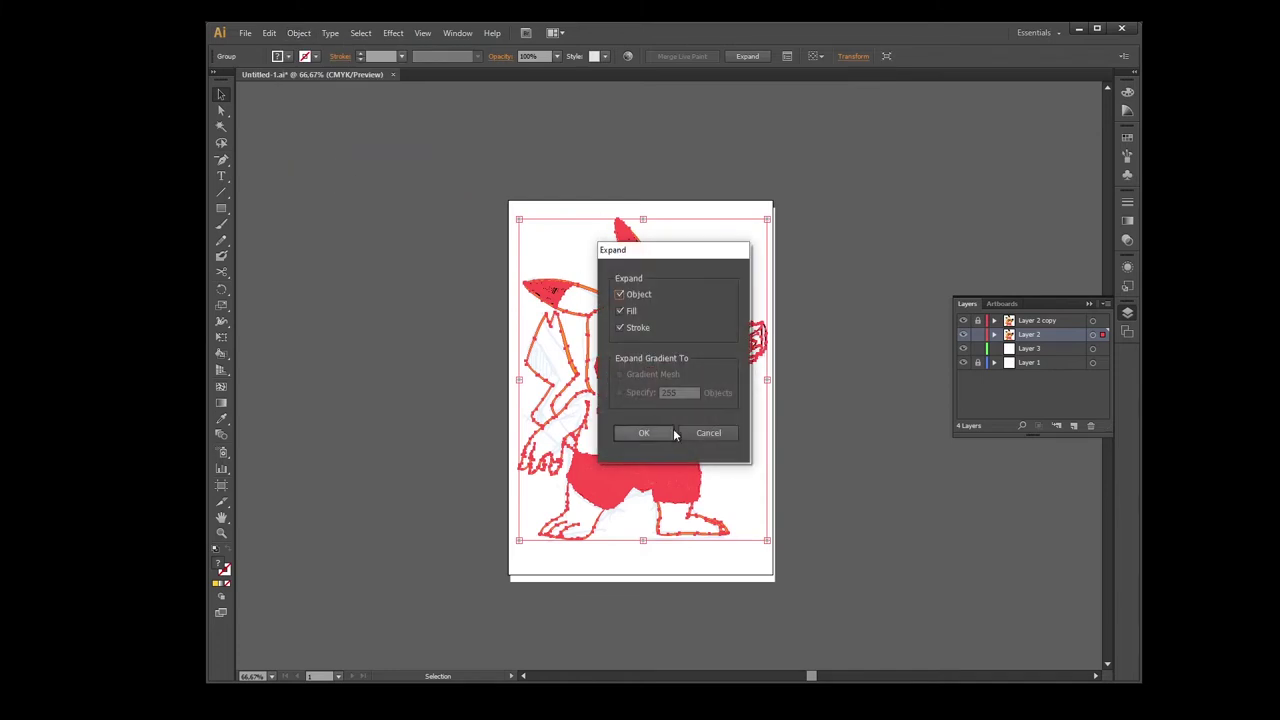
{"action": "key", "text": "Return"}
Step: Target the whole of Layer 2 and make its artwork a Live Paint group
{"action": "left_click_drag", "start_coordinate": [450, 186], "coordinate": [856, 588]}
{"action": "left_click", "coordinate": [303, 34]}
{"action": "mouse_move", "coordinate": [382, 380]}
{"action": "left_click", "coordinate": [1033, 452]}
{"action": "left_click", "coordinate": [1093, 335]}
{"action": "left_click", "coordinate": [300, 33]}
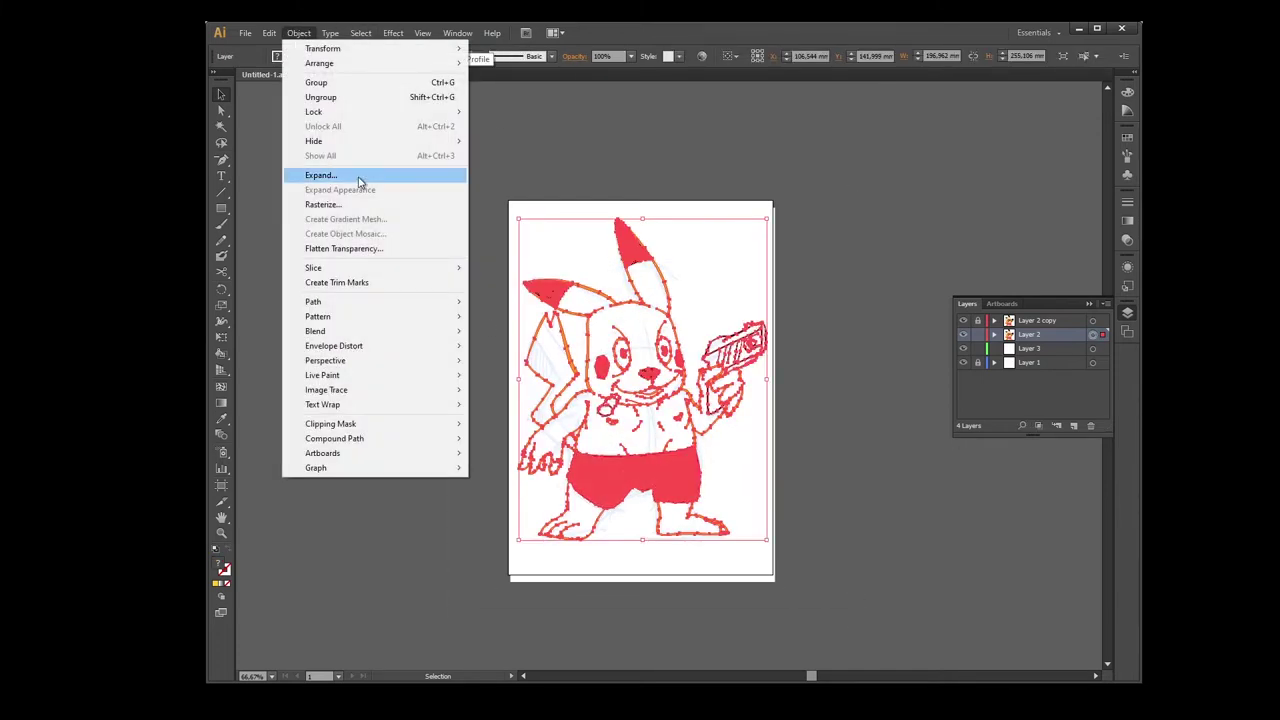
{"action": "mouse_move", "coordinate": [352, 377]}
{"action": "left_click", "coordinate": [492, 376]}
{"action": "left_click", "coordinate": [746, 384]}
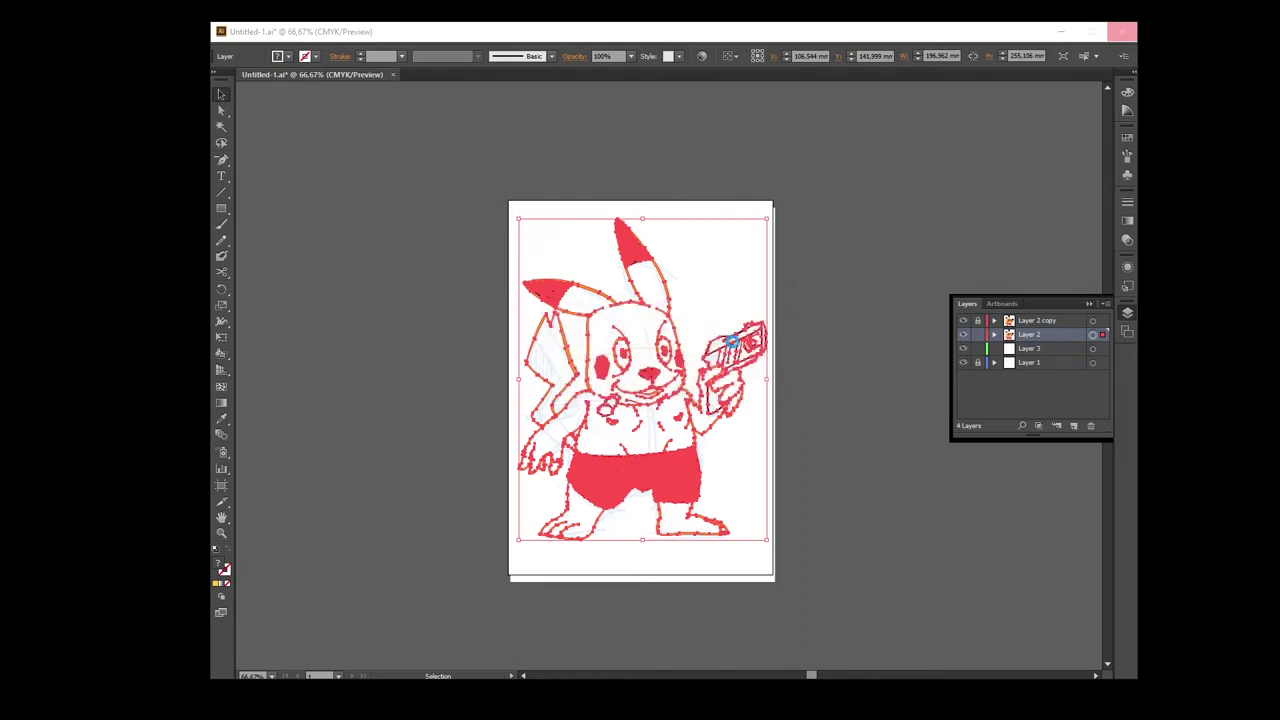
Step: Fill the head, ears, torso, arms, legs, gun hand and tail with yellow using the Live Paint Bucket
{"action": "left_click", "coordinate": [221, 321]}
{"action": "left_click", "coordinate": [221, 353]}
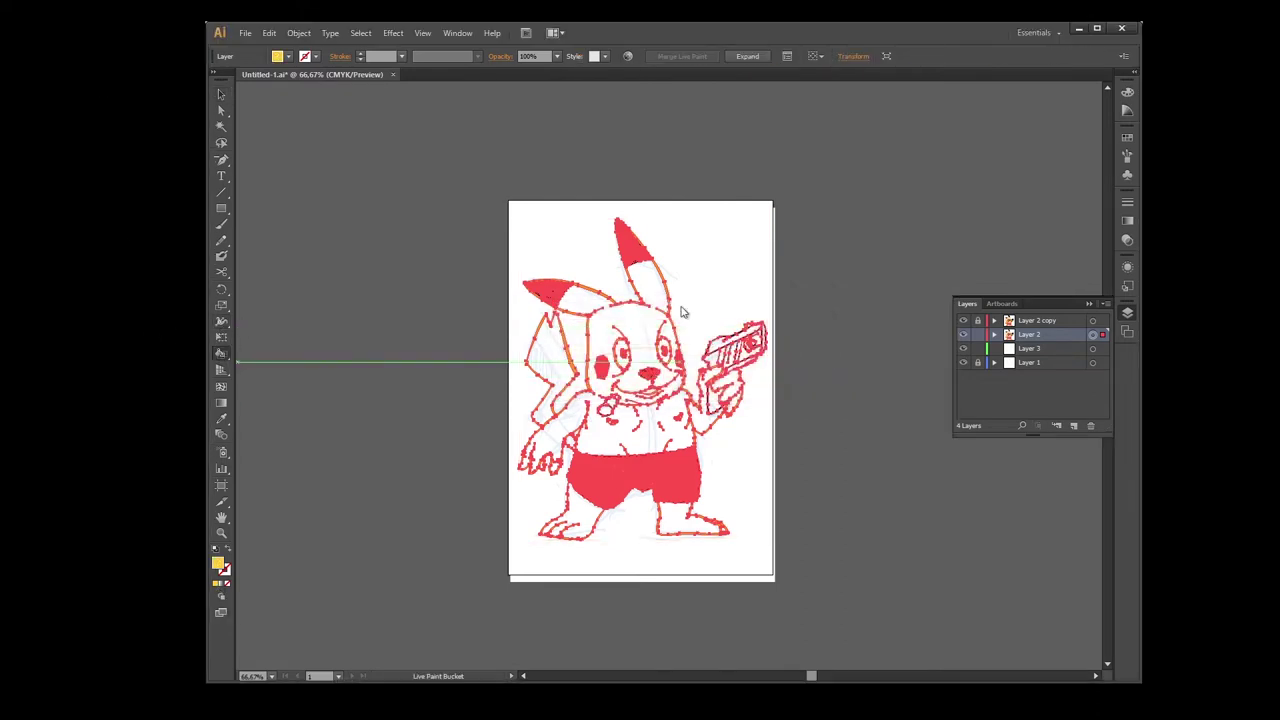
{"action": "left_click", "coordinate": [634, 425]}
{"action": "left_click", "coordinate": [586, 510]}
{"action": "left_click", "coordinate": [668, 514]}
{"action": "left_click", "coordinate": [702, 418]}
{"action": "left_click", "coordinate": [733, 380]}
{"action": "left_click", "coordinate": [550, 380]}
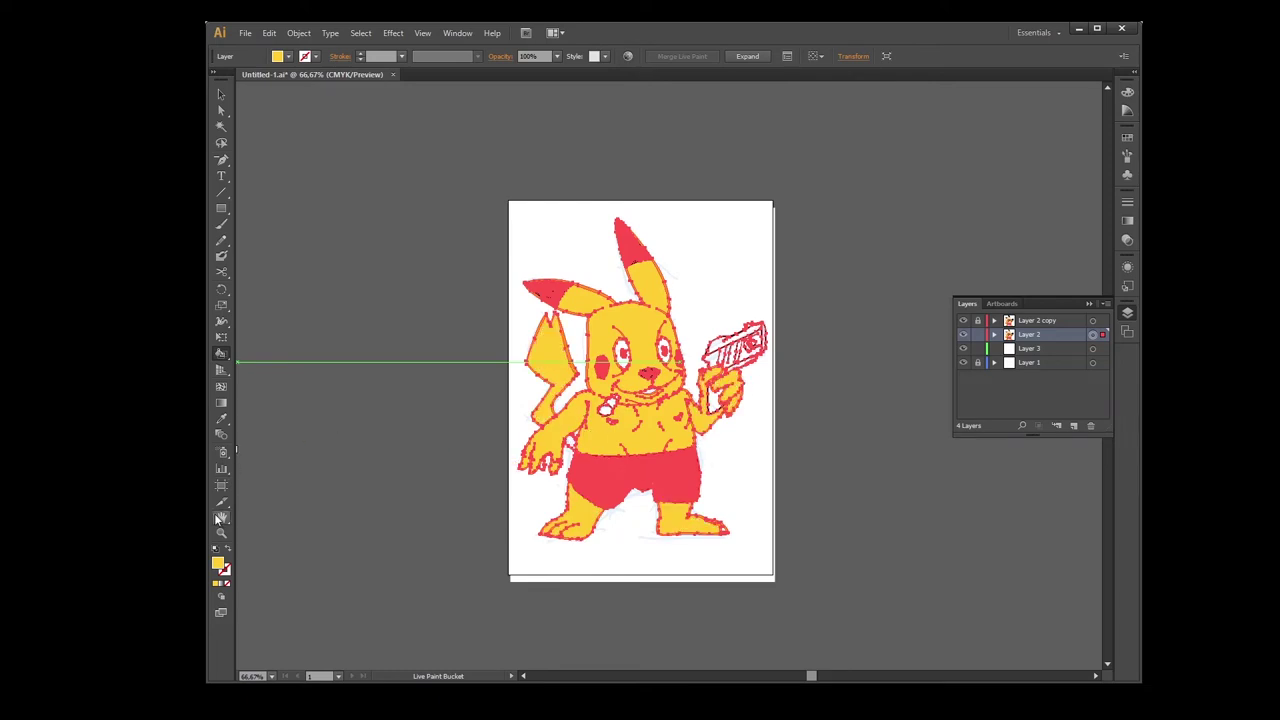
Step: Deselect the artwork and fill the remaining tail piece behind the arm and the unpainted finger with yellow
{"action": "key", "text": "v"}
{"action": "left_click", "coordinate": [336, 230]}
{"action": "key", "text": "z"}
{"action": "left_click", "coordinate": [567, 350]}
{"action": "left_click", "coordinate": [567, 347]}
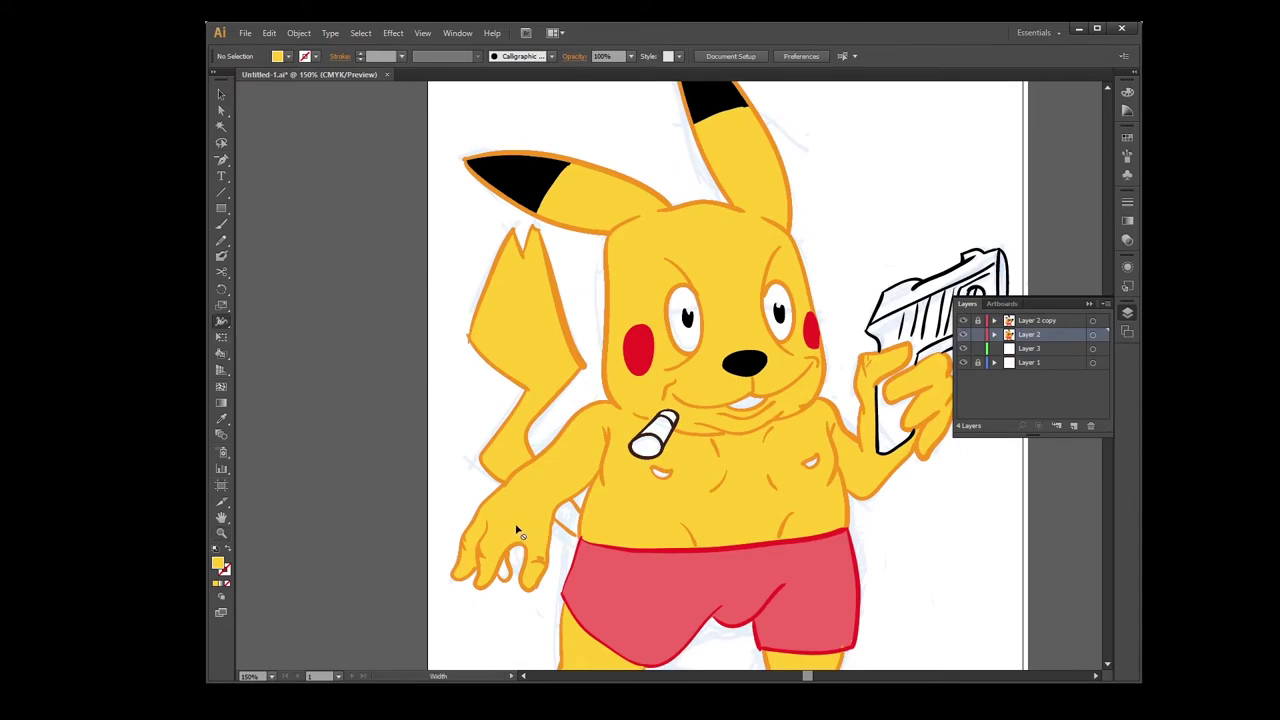
{"action": "key", "text": "k"}
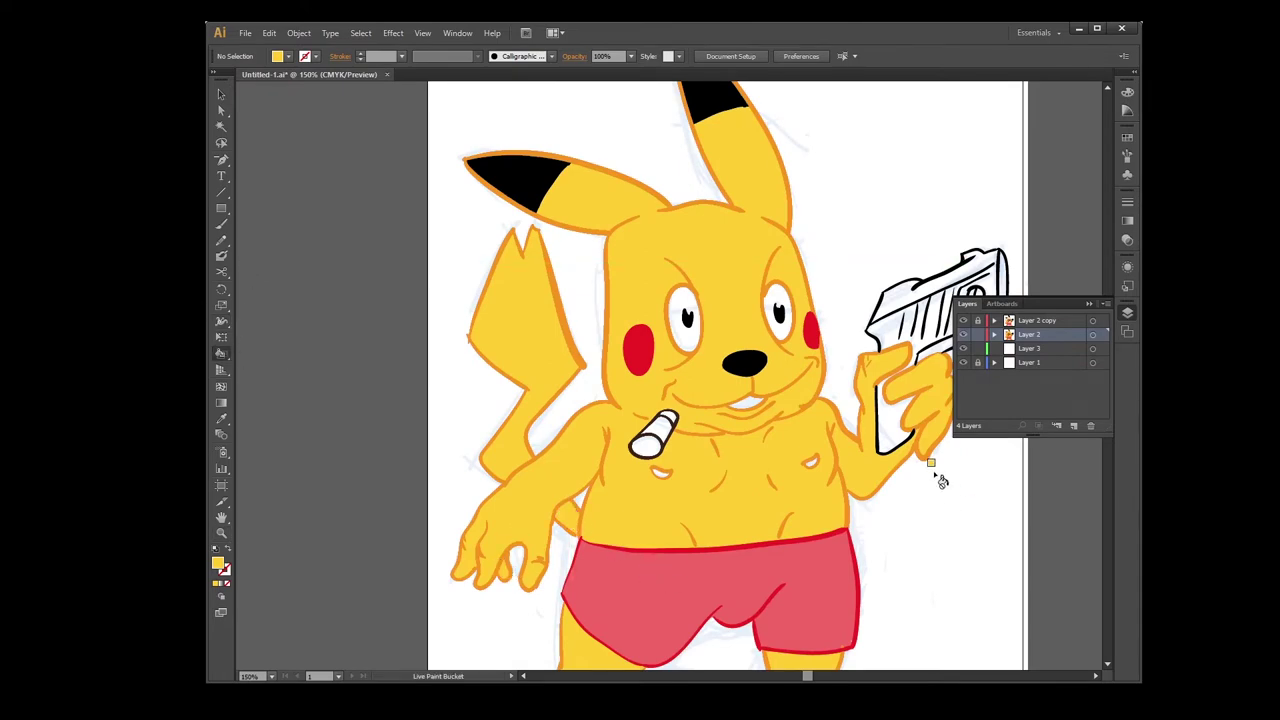
Step: Set the fill colour to white (FFFFFF) and apply it to the eye with the Live Paint Bucket
{"action": "double_click", "coordinate": [218, 564]}
{"action": "left_click", "coordinate": [499, 277]}
{"action": "left_click", "coordinate": [790, 279]}
{"action": "left_click", "coordinate": [686, 298]}
Step: Pick a pink fill colour and paint the tongue and both nipples with it
{"action": "double_click", "coordinate": [220, 566]}
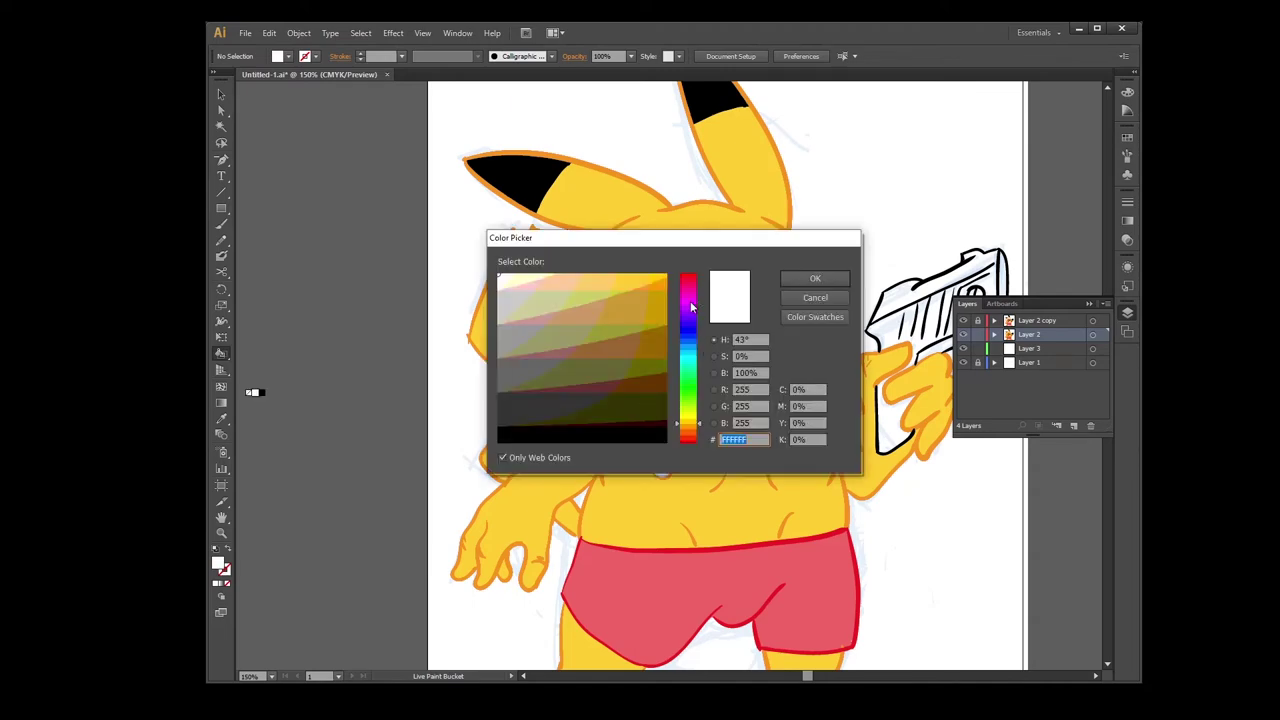
{"action": "left_click", "coordinate": [691, 282]}
{"action": "left_click", "coordinate": [576, 278]}
{"action": "left_click", "coordinate": [812, 277]}
{"action": "left_click", "coordinate": [745, 402]}
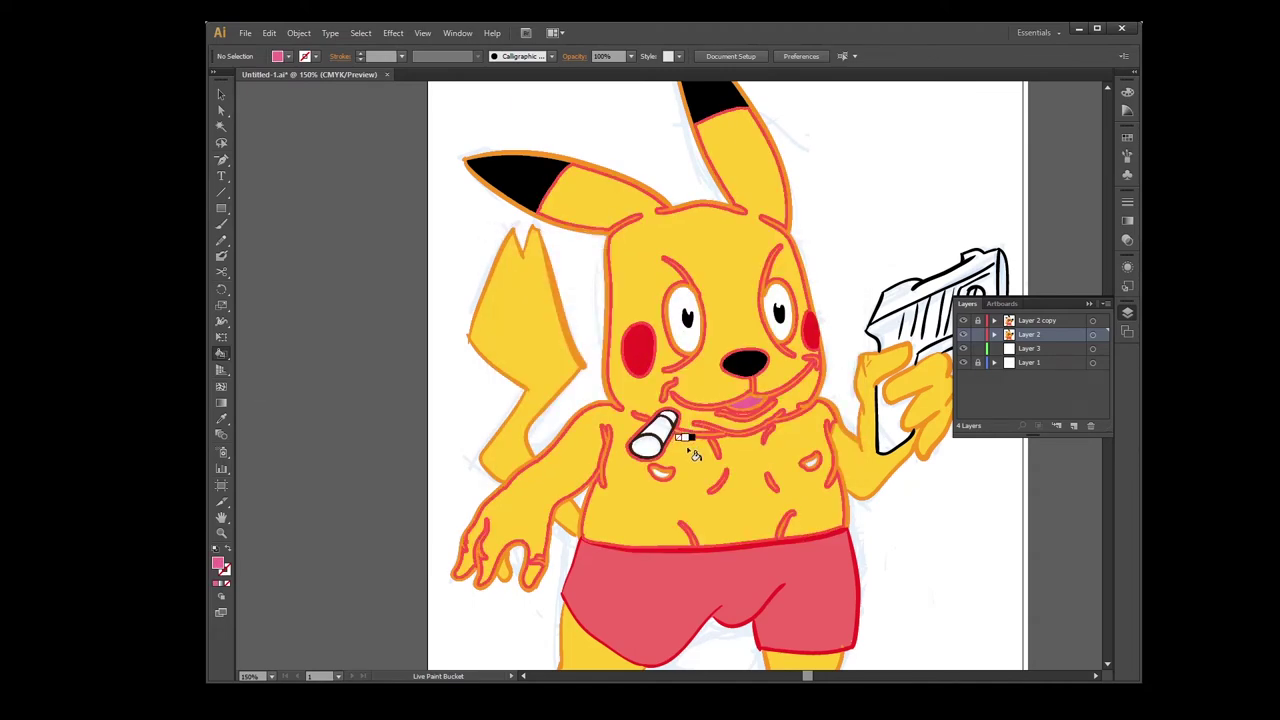
{"action": "left_click", "coordinate": [810, 461]}
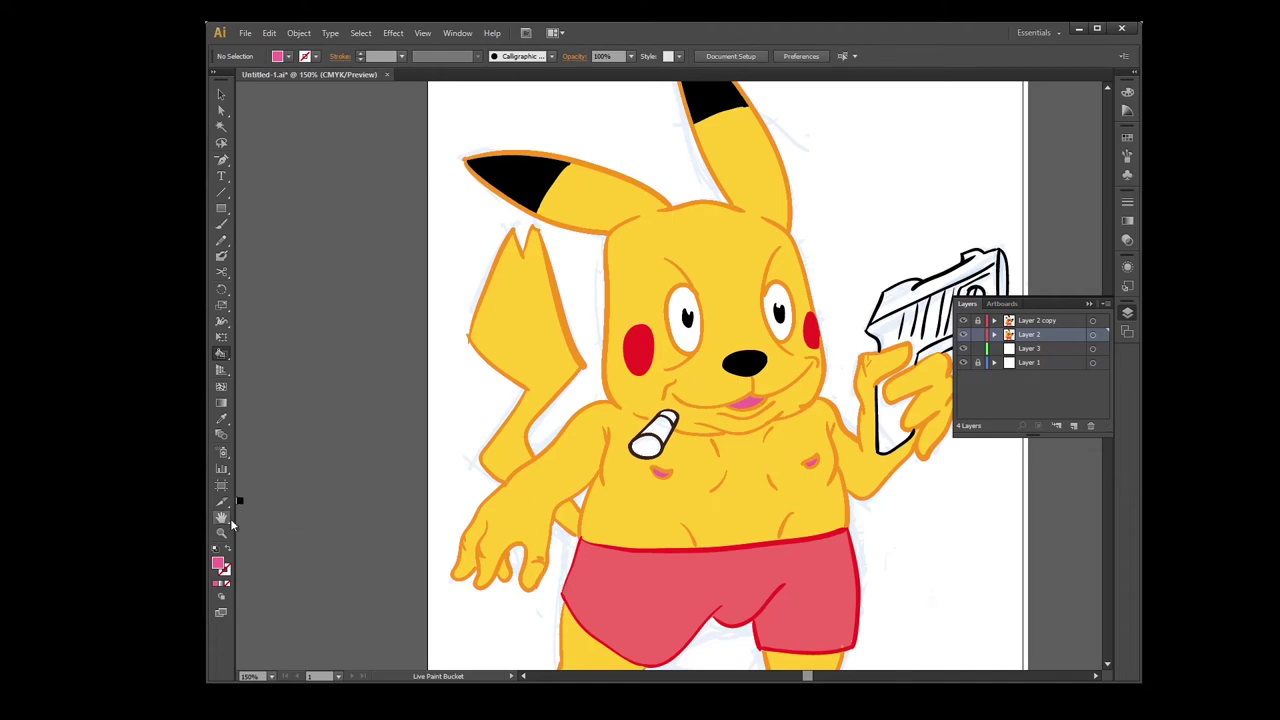
Step: Sample the body's yellow with the Eyedropper and fill the unpainted toe tip on the gun-side foot
{"action": "left_click", "coordinate": [222, 533]}
{"action": "left_click", "coordinate": [758, 355], "text": "alt"}
{"action": "left_click", "coordinate": [758, 355], "text": "alt"}
{"action": "left_click", "coordinate": [605, 499]}
{"action": "left_click", "coordinate": [751, 372]}
{"action": "left_click", "coordinate": [223, 420]}
{"action": "left_click", "coordinate": [300, 310]}
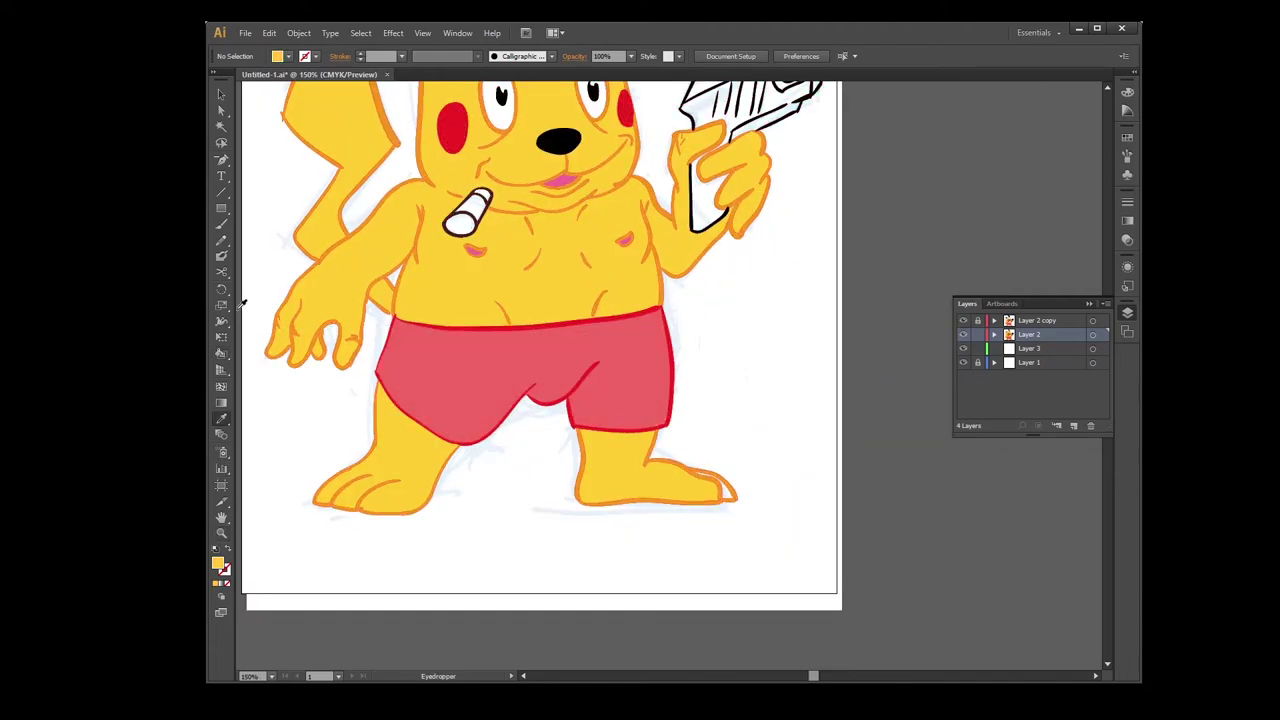
{"action": "left_click", "coordinate": [221, 353]}
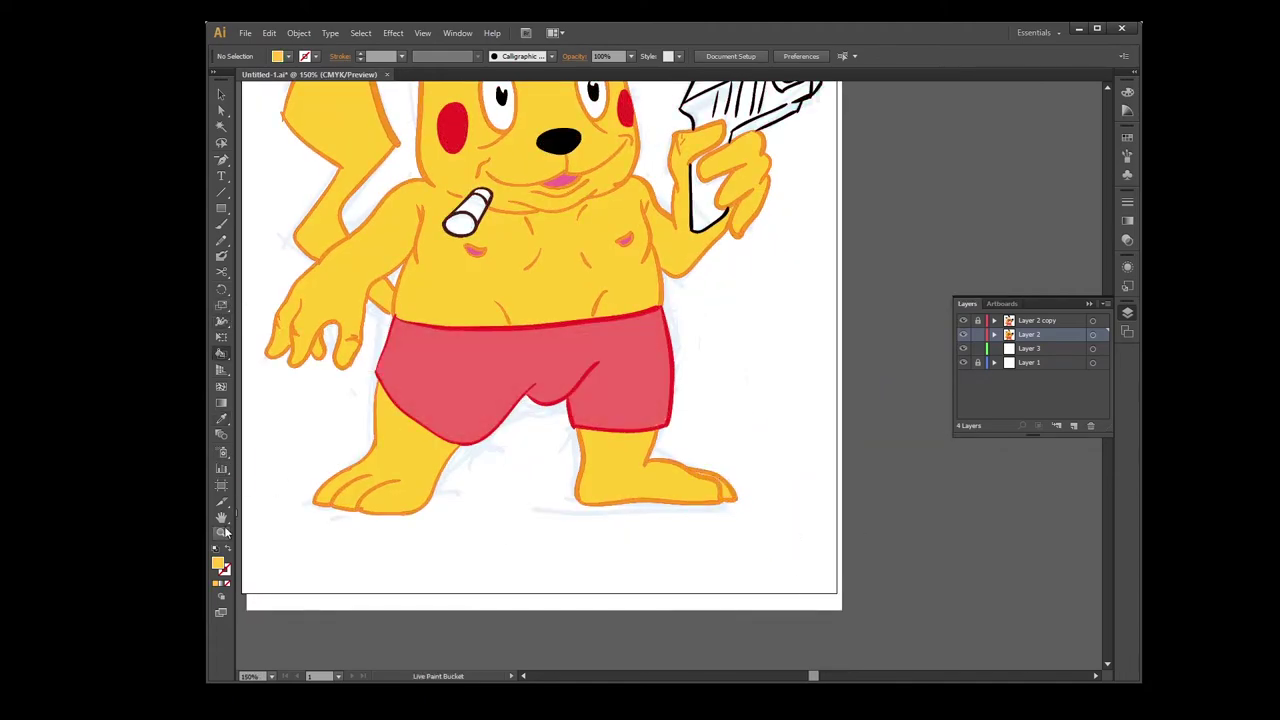
Step: Pick an orange fill colour and paint the cigarette's filter end with the Live Paint Bucket
{"action": "left_click", "coordinate": [228, 532]}
{"action": "left_click", "coordinate": [475, 365], "text": "alt"}
{"action": "left_click", "coordinate": [575, 297], "text": "alt"}
{"action": "left_click", "coordinate": [755, 288], "text": "alt"}
{"action": "left_click", "coordinate": [673, 410]}
{"action": "left_click", "coordinate": [673, 410]}
{"action": "left_click", "coordinate": [677, 335]}
{"action": "left_click", "coordinate": [648, 415]}
{"action": "left_click", "coordinate": [222, 353]}
{"action": "double_click", "coordinate": [216, 565]}
{"action": "left_click", "coordinate": [667, 314]}
{"action": "left_click", "coordinate": [792, 279]}
{"action": "left_click", "coordinate": [580, 358]}
Step: Set the fill colour to light grey and paint the cigarette's middle section
{"action": "double_click", "coordinate": [217, 563]}
{"action": "left_click", "coordinate": [511, 306]}
{"action": "left_click", "coordinate": [808, 277]}
{"action": "left_click", "coordinate": [572, 370]}
Step: Pick an orange-red fill colour and paint the round burning end of the cigarette
{"action": "double_click", "coordinate": [217, 563]}
{"action": "mouse_move", "coordinate": [698, 437]}
{"action": "left_mouse_down"}
{"action": "mouse_move", "coordinate": [696, 413]}
{"action": "mouse_move", "coordinate": [698, 434]}
{"action": "left_mouse_up"}
{"action": "left_click", "coordinate": [625, 277]}
{"action": "left_click", "coordinate": [667, 302]}
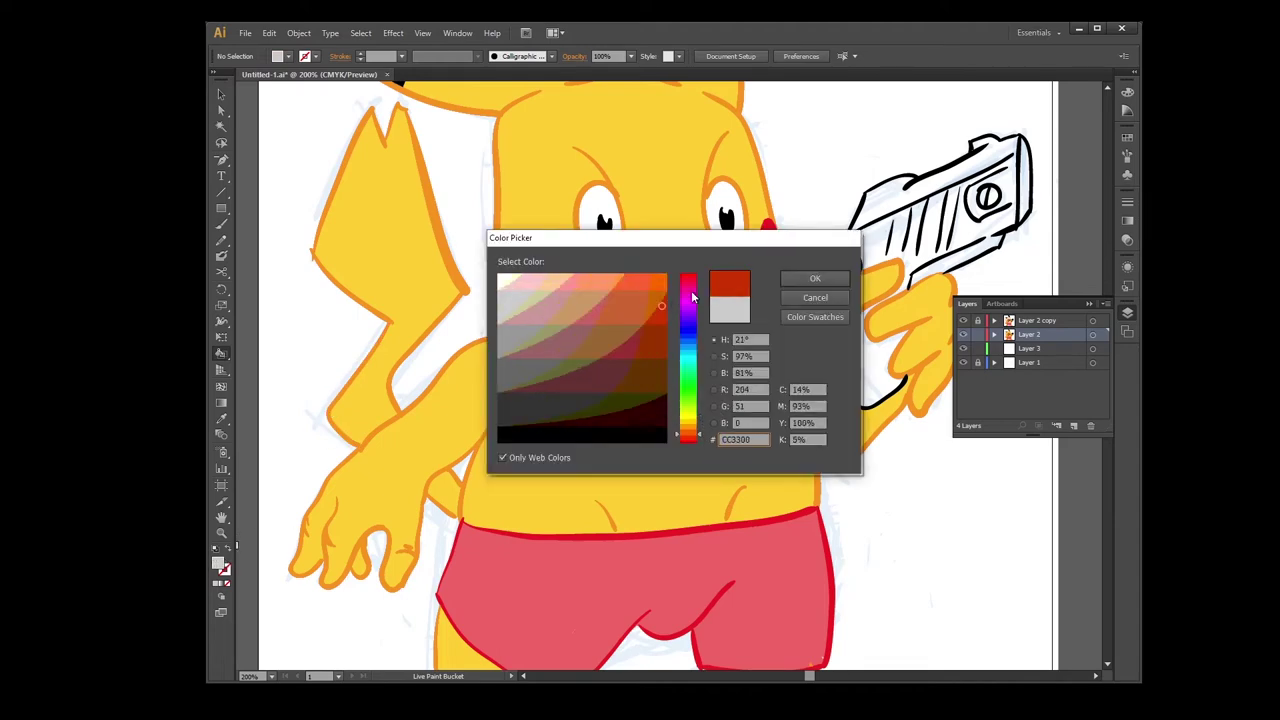
{"action": "left_click", "coordinate": [654, 277]}
{"action": "left_click", "coordinate": [806, 279]}
{"action": "left_click", "coordinate": [548, 397]}
Step: Pick a dark grey fill colour and paint the gun's body and grip with the Live Paint Bucket
{"action": "left_click", "coordinate": [222, 533]}
{"action": "left_click", "coordinate": [721, 433], "text": "alt"}
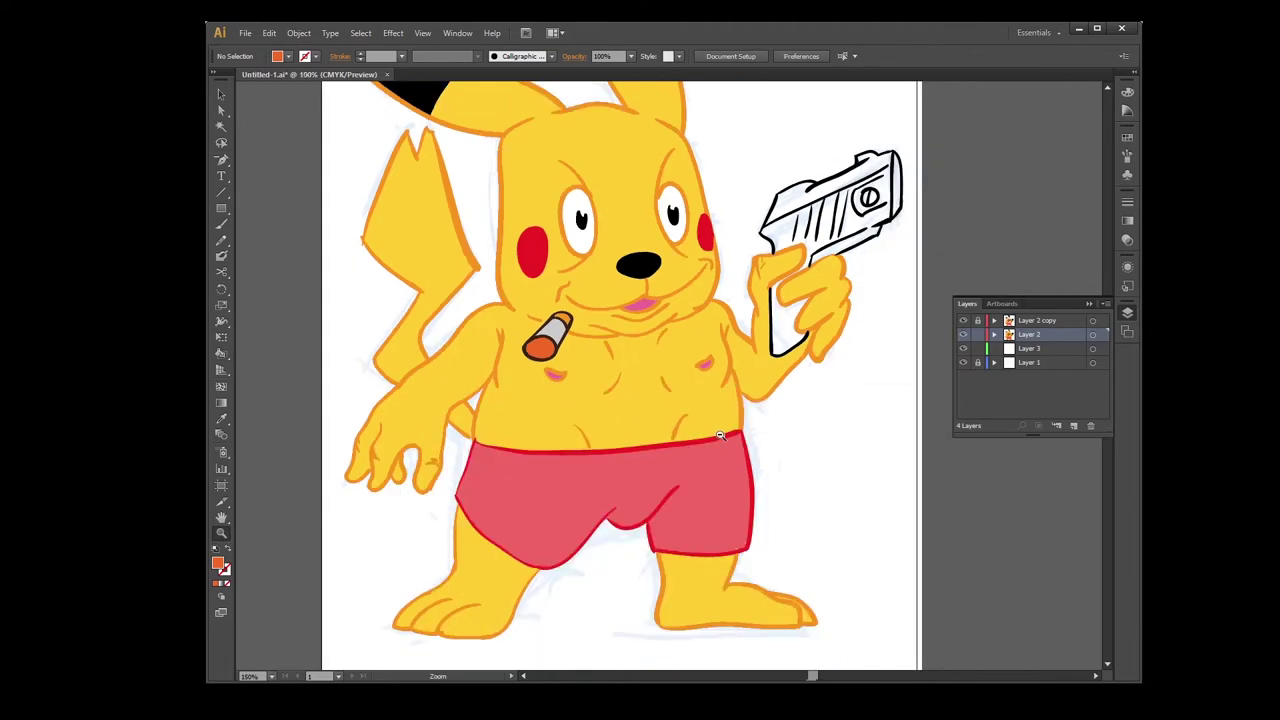
{"action": "left_click", "coordinate": [719, 433], "text": "alt"}
{"action": "left_click", "coordinate": [672, 190]}
{"action": "double_click", "coordinate": [217, 563]}
{"action": "key", "text": "Return"}
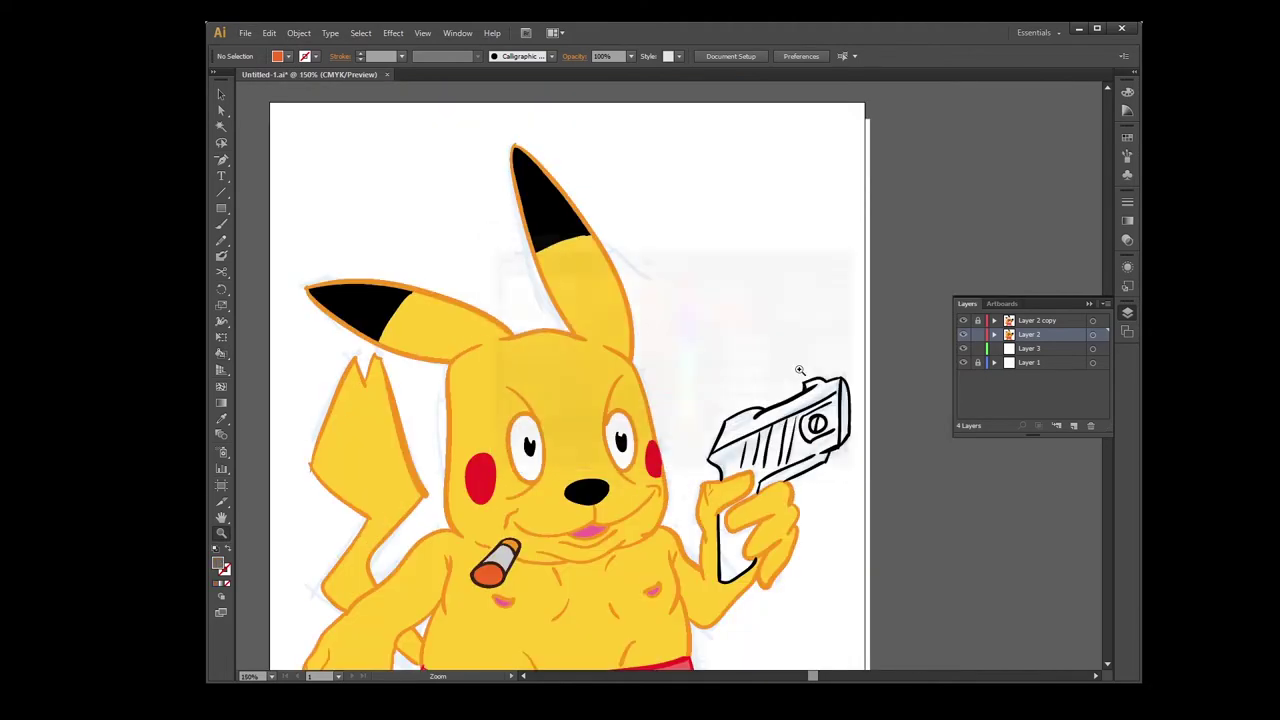
{"action": "key", "text": "k"}
{"action": "left_click", "coordinate": [745, 430]}
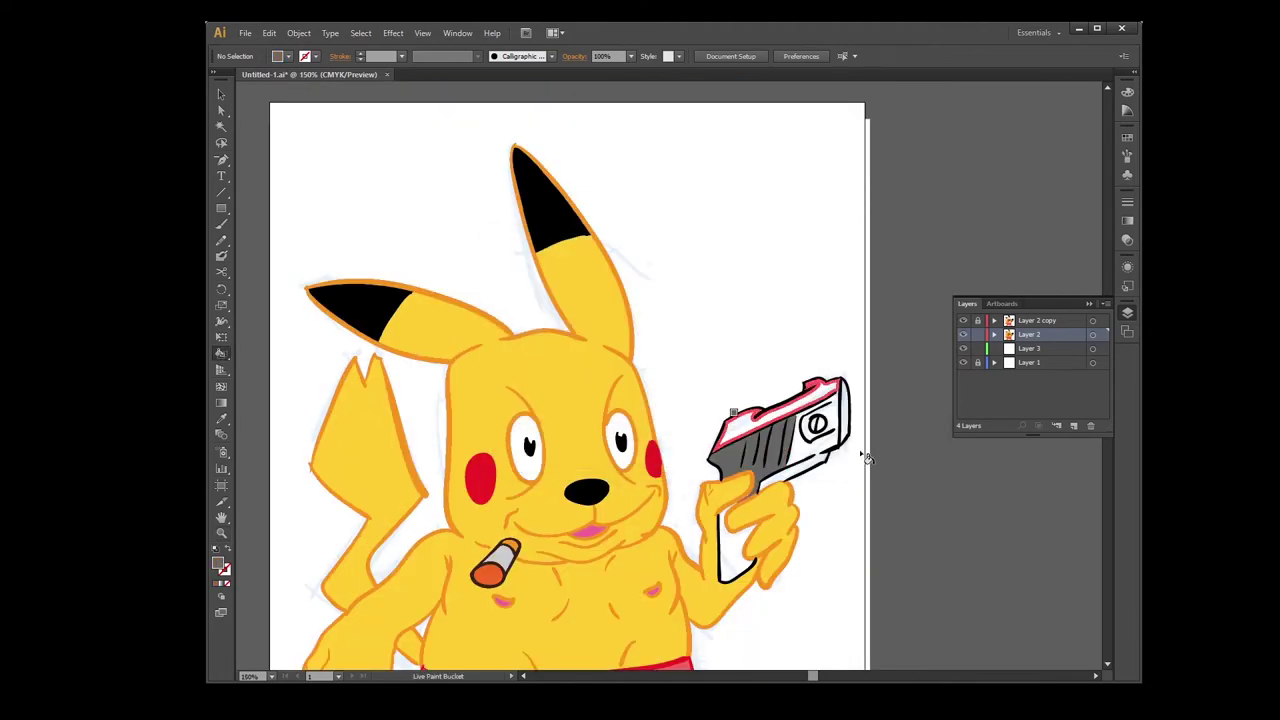
{"action": "left_click", "coordinate": [801, 445]}
Step: Set the fill colour to bright yellow and paint the gun's upper slide and front face
{"action": "double_click", "coordinate": [219, 565]}
{"action": "left_click_drag", "start_coordinate": [686, 428], "coordinate": [690, 418]}
{"action": "left_click", "coordinate": [814, 279]}
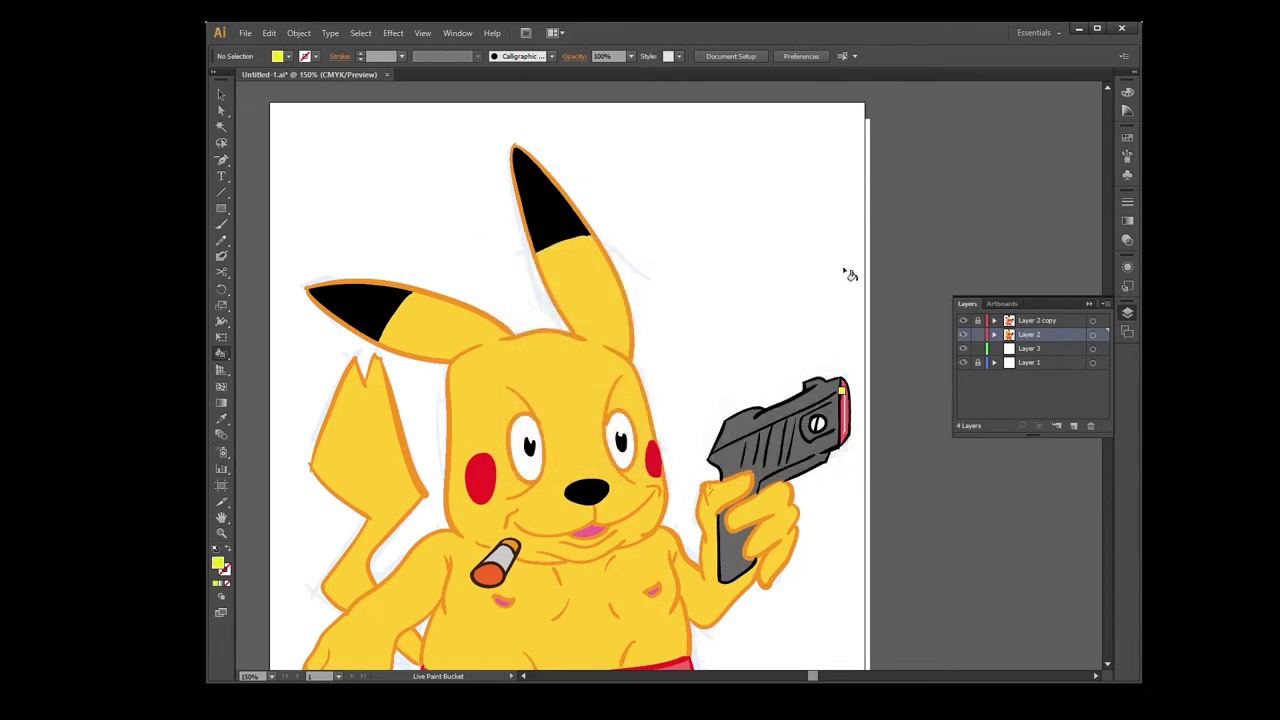
{"action": "left_click", "coordinate": [796, 399]}
Step: Add a new layer directly above the coloured Layer 2 and name it "shadow"
{"action": "left_click", "coordinate": [221, 533]}
{"action": "left_click", "coordinate": [448, 509], "text": "alt"}
{"action": "left_click", "coordinate": [454, 509], "text": "alt"}
{"action": "left_click", "coordinate": [840, 389], "text": "alt"}
{"action": "left_click", "coordinate": [702, 271]}
{"action": "left_click", "coordinate": [672, 499]}
{"action": "left_click", "coordinate": [700, 326]}
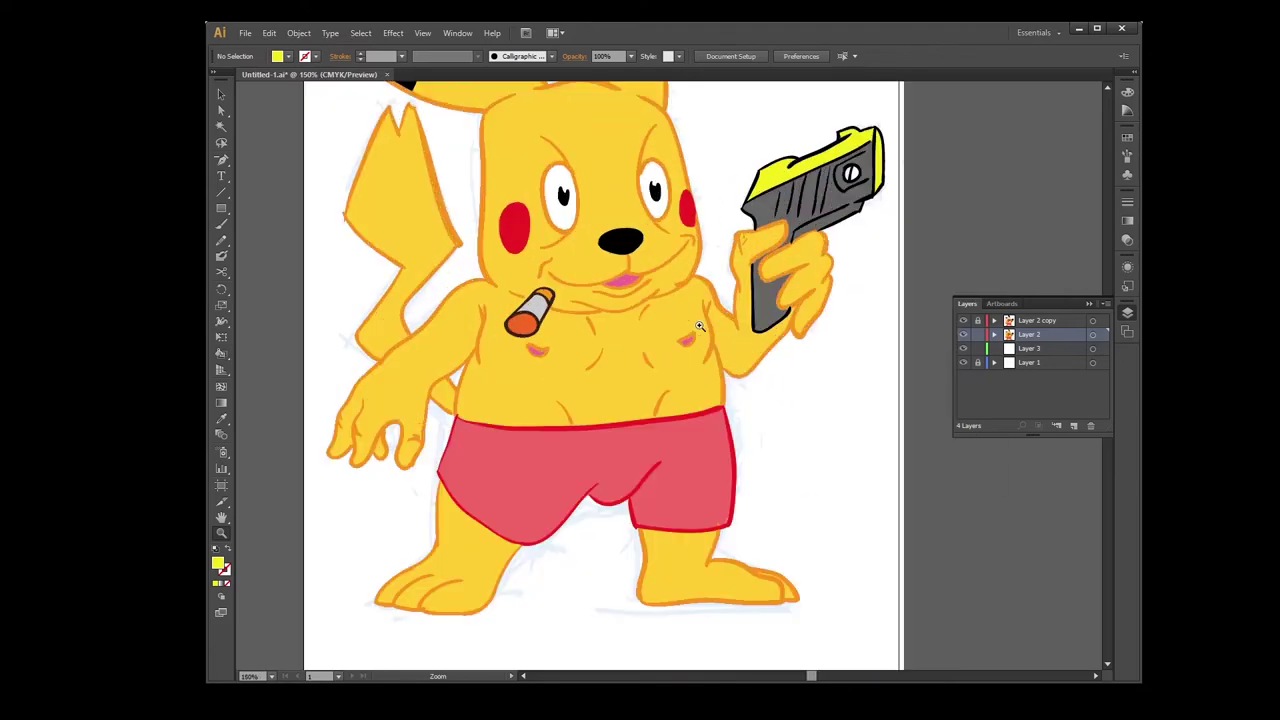
{"action": "left_click", "coordinate": [661, 273], "text": "alt"}
{"action": "left_click", "coordinate": [638, 364]}
{"action": "left_click", "coordinate": [646, 367], "text": "alt"}
{"action": "left_click", "coordinate": [1074, 426]}
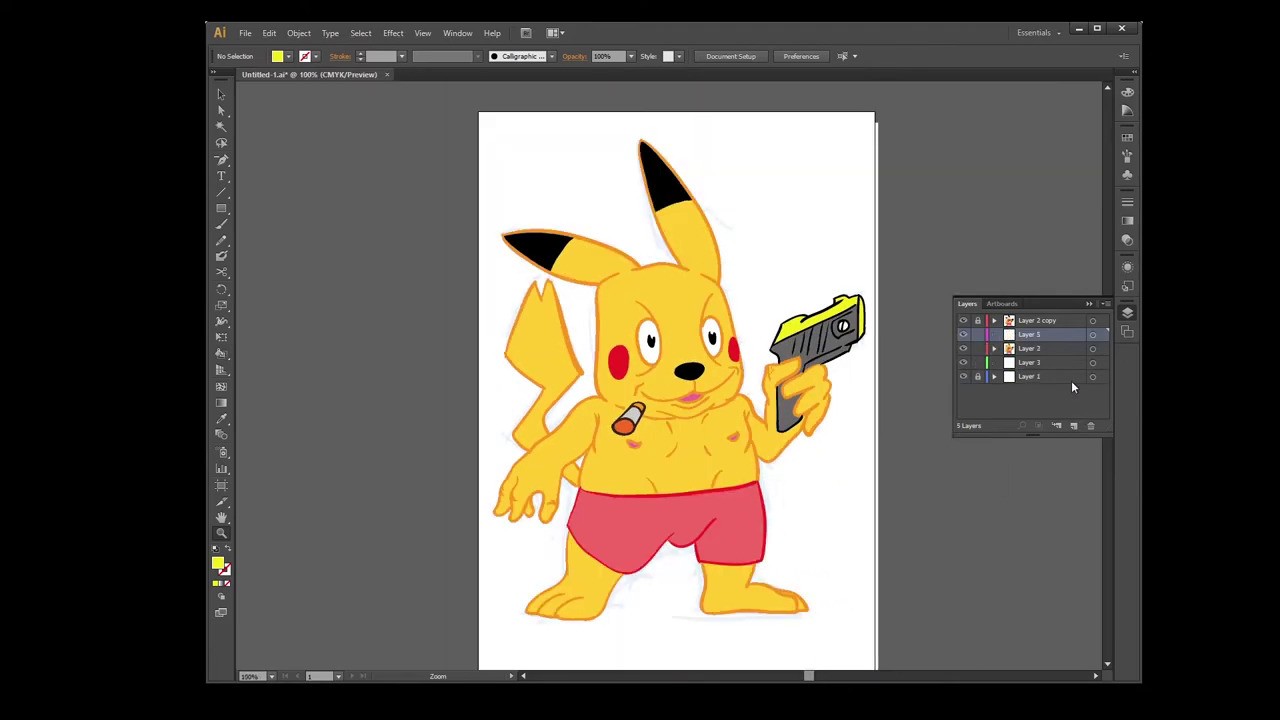
{"action": "double_click", "coordinate": [1033, 335]}
{"action": "type", "text": "shadow"}
{"action": "key", "text": "Return"}
Step: Sample the body's yellow with the Eyedropper, turn off Only Web Colors and choose a darker shade of it
{"action": "left_click", "coordinate": [690, 427]}
{"action": "key", "text": "i"}
{"action": "scroll", "coordinate": [945, 378], "scroll_direction": "up", "scroll_amount": 1}
{"action": "scroll", "coordinate": [952, 369], "scroll_direction": "up", "scroll_amount": 1}
{"action": "left_click", "coordinate": [664, 517]}
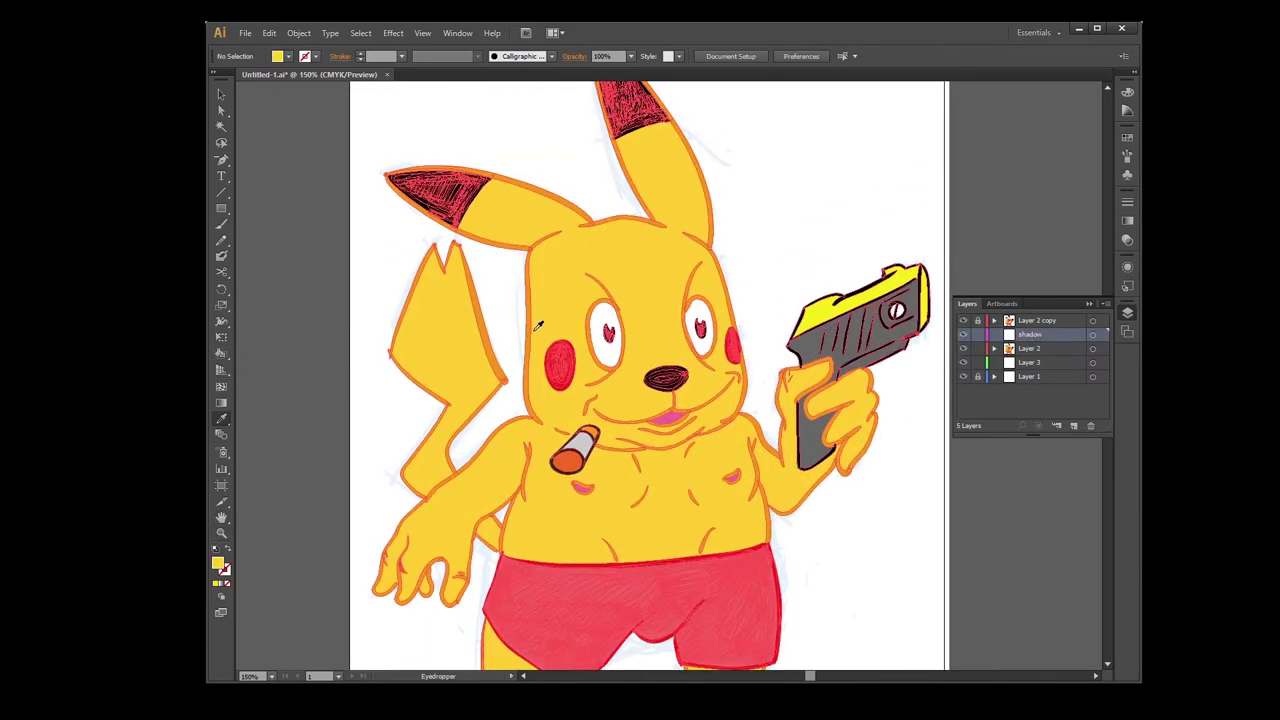
{"action": "double_click", "coordinate": [218, 563]}
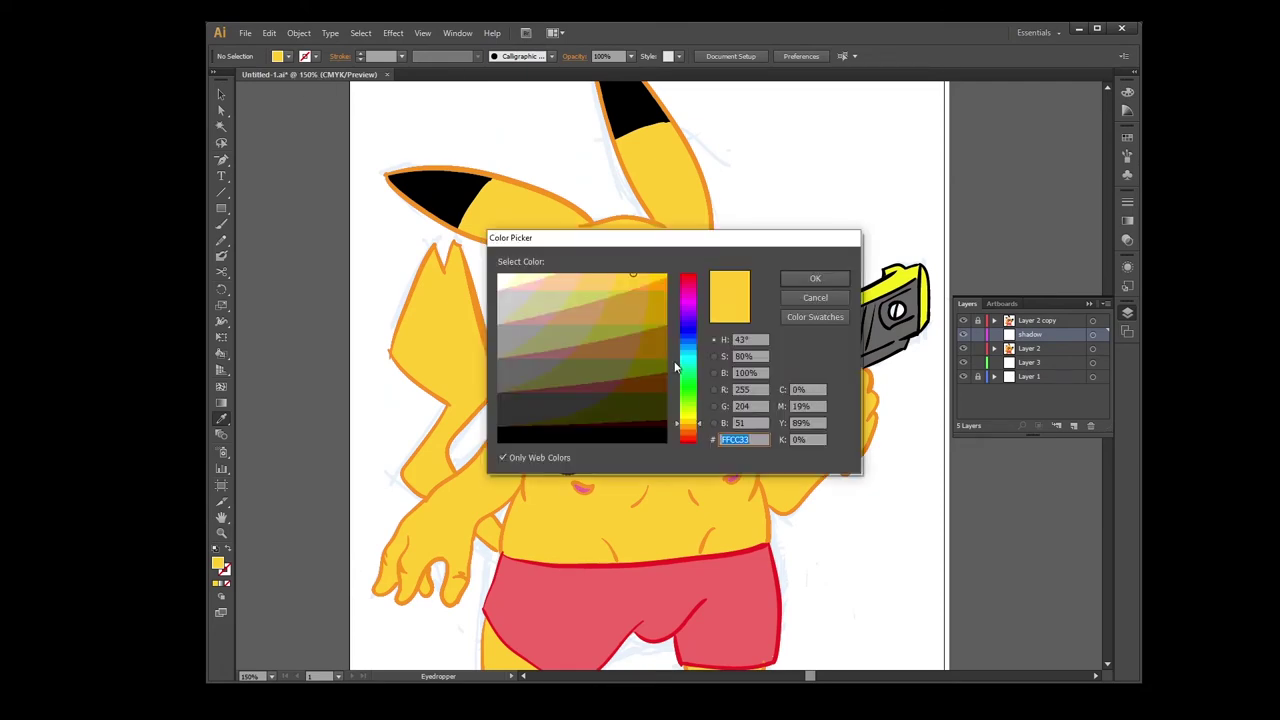
{"action": "left_click", "coordinate": [502, 457]}
{"action": "left_click_drag", "start_coordinate": [655, 283], "coordinate": [645, 291]}
{"action": "left_click", "coordinate": [802, 280]}
Step: Paint darker-yellow shadow strokes with the Paintbrush under the jaw, at the gun-side armpit and along the nearby chest creases
{"action": "key", "text": "z"}
{"action": "left_click", "coordinate": [662, 414]}
{"action": "left_click", "coordinate": [713, 412]}
{"action": "left_click", "coordinate": [220, 228]}
{"action": "mouse_move", "coordinate": [686, 418]}
{"action": "left_mouse_down"}
{"action": "mouse_move", "coordinate": [754, 386]}
{"action": "mouse_move", "coordinate": [725, 406]}
{"action": "left_mouse_up"}
{"action": "left_click_drag", "start_coordinate": [814, 424], "coordinate": [822, 506]}
{"action": "left_click_drag", "start_coordinate": [672, 517], "coordinate": [690, 545]}
{"action": "left_click_drag", "start_coordinate": [679, 431], "coordinate": [666, 455]}
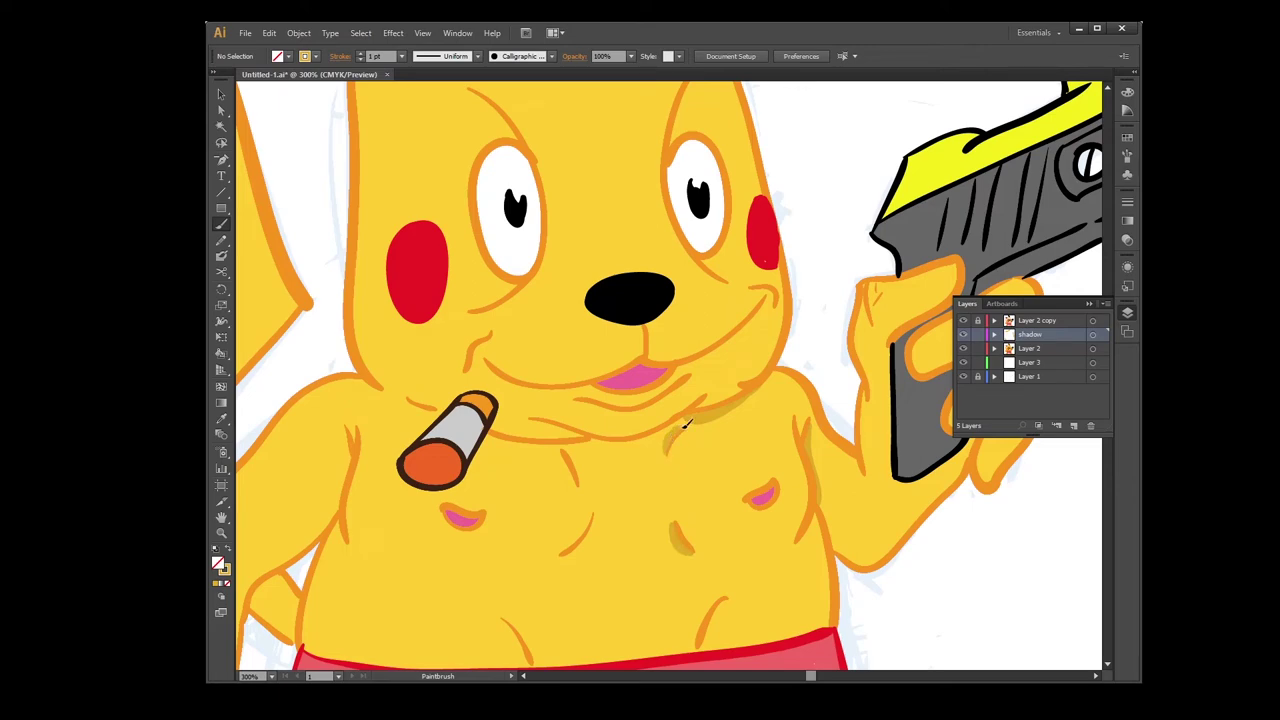
Step: Paint shadow strokes along the remaining chest creases, both belly creases and the armpit of the hanging arm
{"action": "left_click_drag", "start_coordinate": [566, 554], "coordinate": [564, 556]}
{"action": "left_click_drag", "start_coordinate": [572, 450], "coordinate": [580, 465]}
{"action": "left_click_drag", "start_coordinate": [728, 594], "coordinate": [727, 595]}
{"action": "left_click_drag", "start_coordinate": [509, 614], "coordinate": [540, 664]}
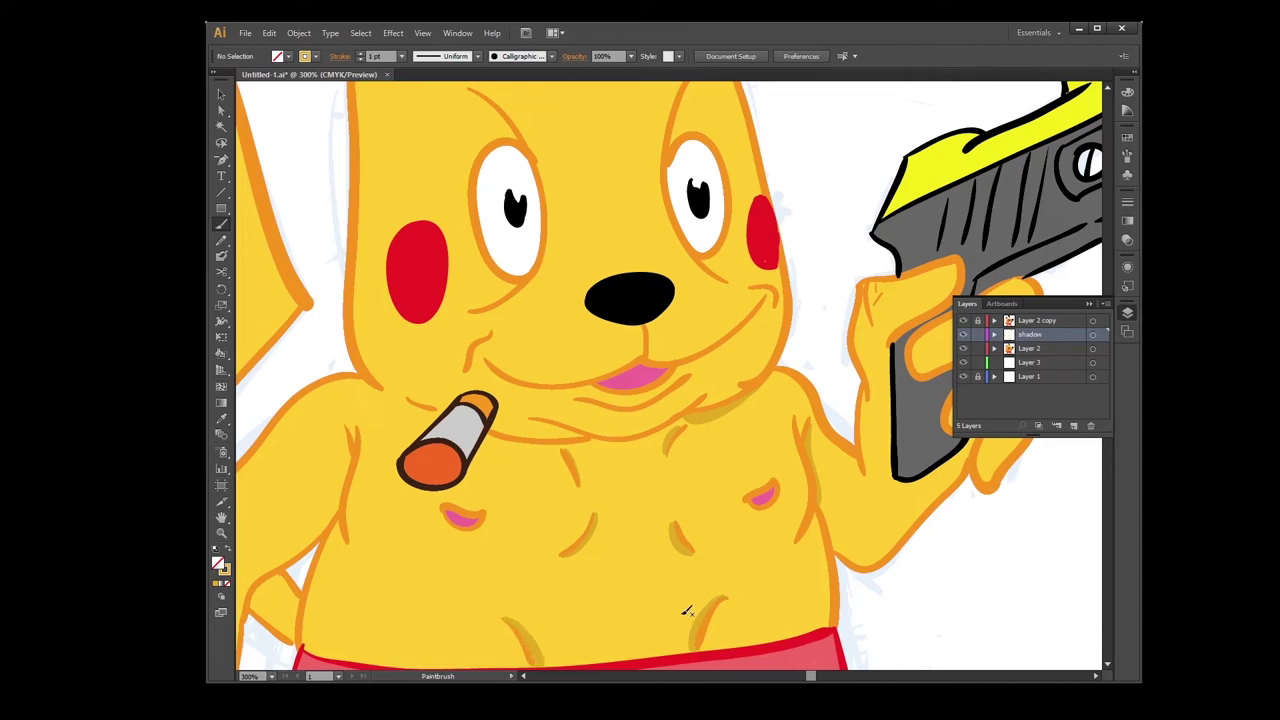
{"action": "left_click_drag", "start_coordinate": [342, 539], "coordinate": [341, 524]}
{"action": "left_click_drag", "start_coordinate": [355, 470], "coordinate": [349, 424]}
Step: Shade the inner edge of the hanging arm and the fingers of its hand with the Paintbrush
{"action": "left_click_drag", "start_coordinate": [812, 677], "coordinate": [808, 677]}
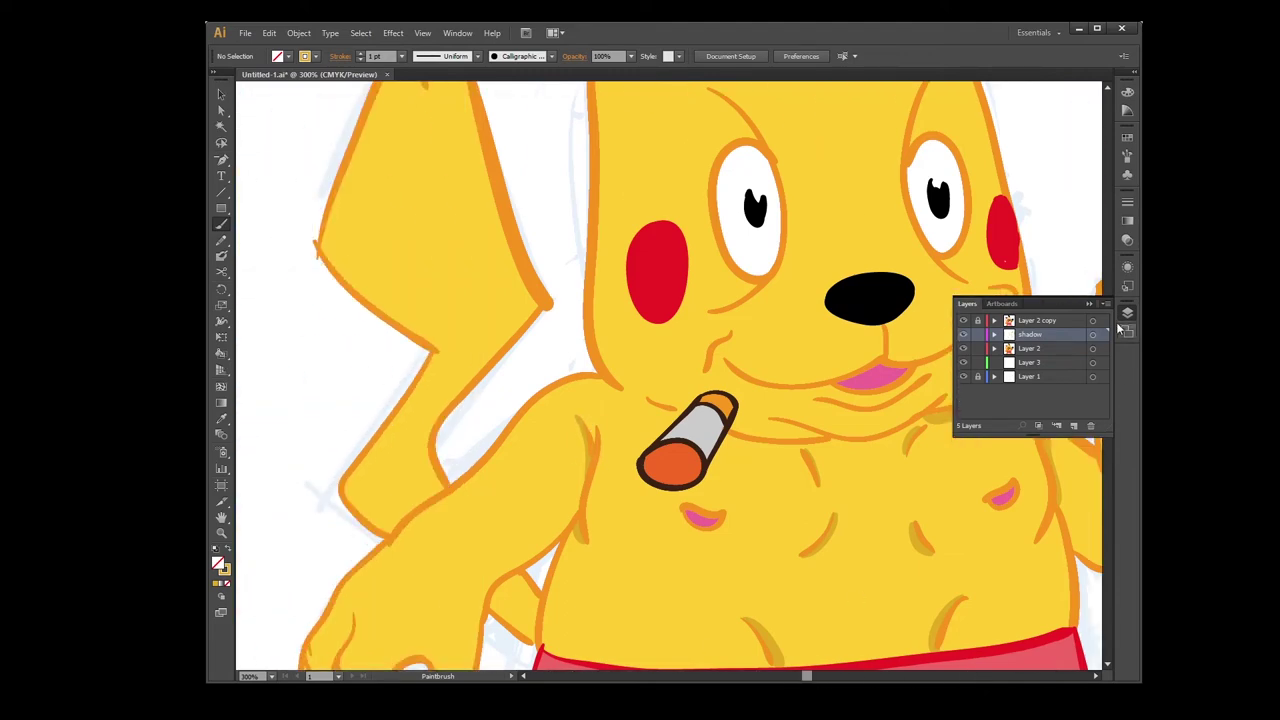
{"action": "left_click", "coordinate": [1089, 304]}
{"action": "left_click_drag", "start_coordinate": [1108, 374], "coordinate": [1107, 377]}
{"action": "left_click_drag", "start_coordinate": [388, 575], "coordinate": [391, 600]}
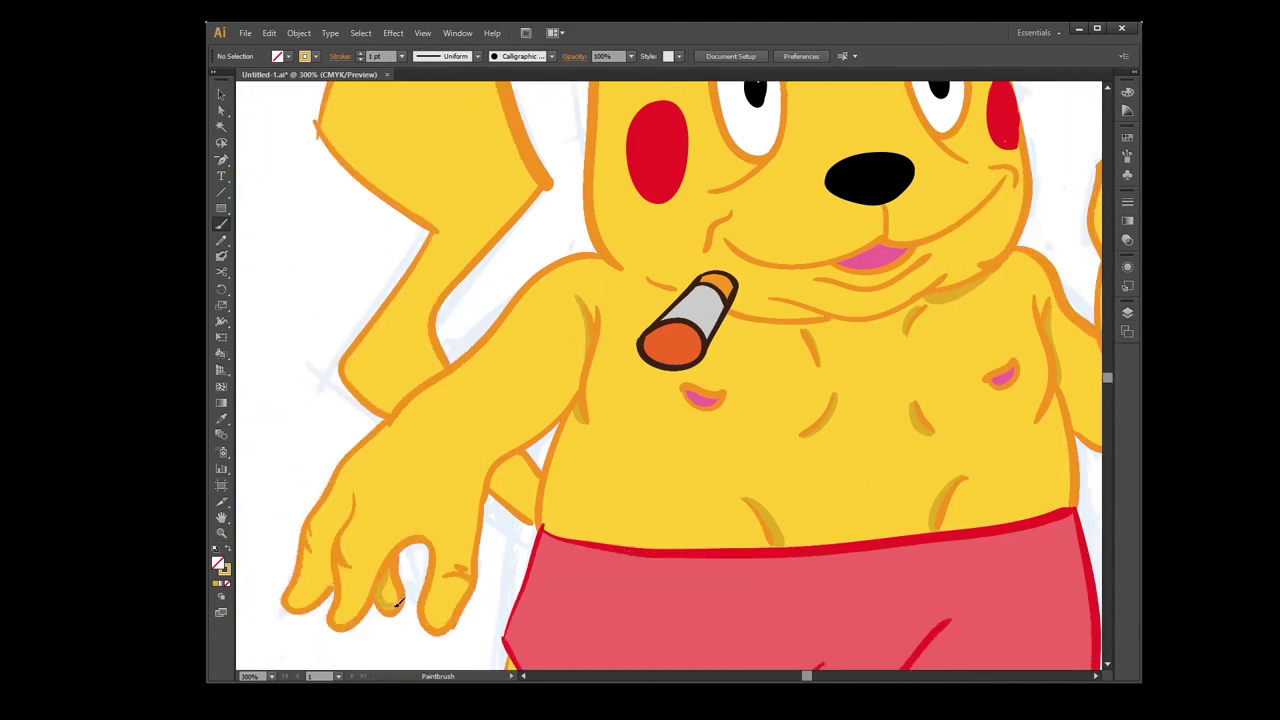
{"action": "mouse_move", "coordinate": [588, 333]}
{"action": "left_mouse_down"}
{"action": "mouse_move", "coordinate": [573, 372]}
{"action": "mouse_move", "coordinate": [495, 460]}
{"action": "left_mouse_up"}
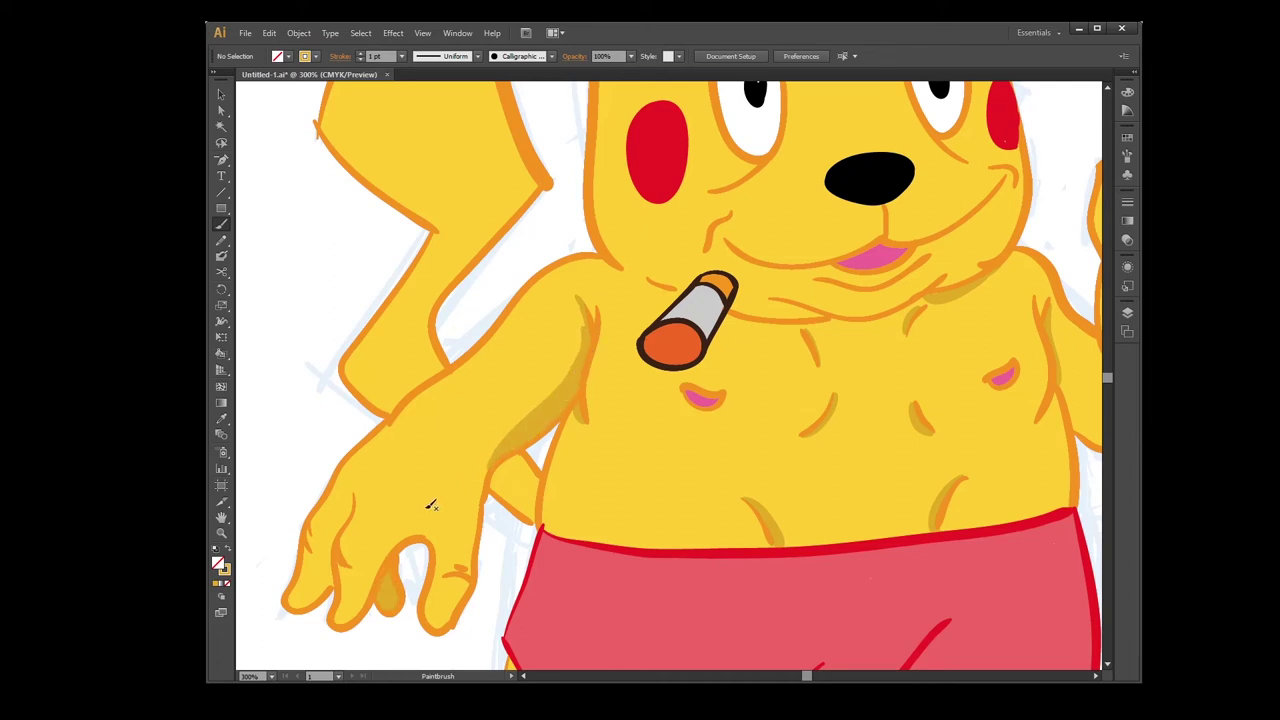
{"action": "mouse_move", "coordinate": [355, 488]}
{"action": "left_mouse_down"}
{"action": "mouse_move", "coordinate": [332, 581]}
{"action": "mouse_move", "coordinate": [292, 604]}
{"action": "left_mouse_up"}
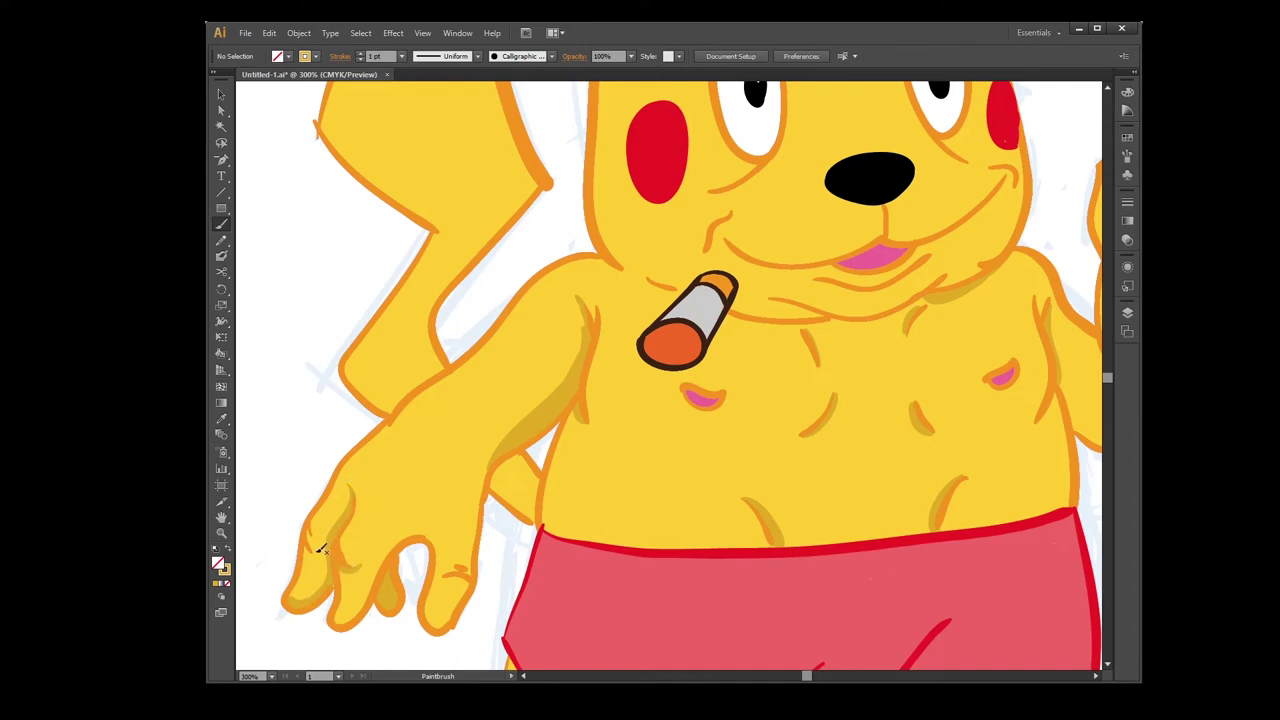
{"action": "left_click_drag", "start_coordinate": [437, 543], "coordinate": [431, 616]}
Step: Paint shadows around the outer edges of both eyes, under the eye bags and beside the mouth-corner crease
{"action": "left_click_drag", "start_coordinate": [1107, 382], "coordinate": [1107, 377]}
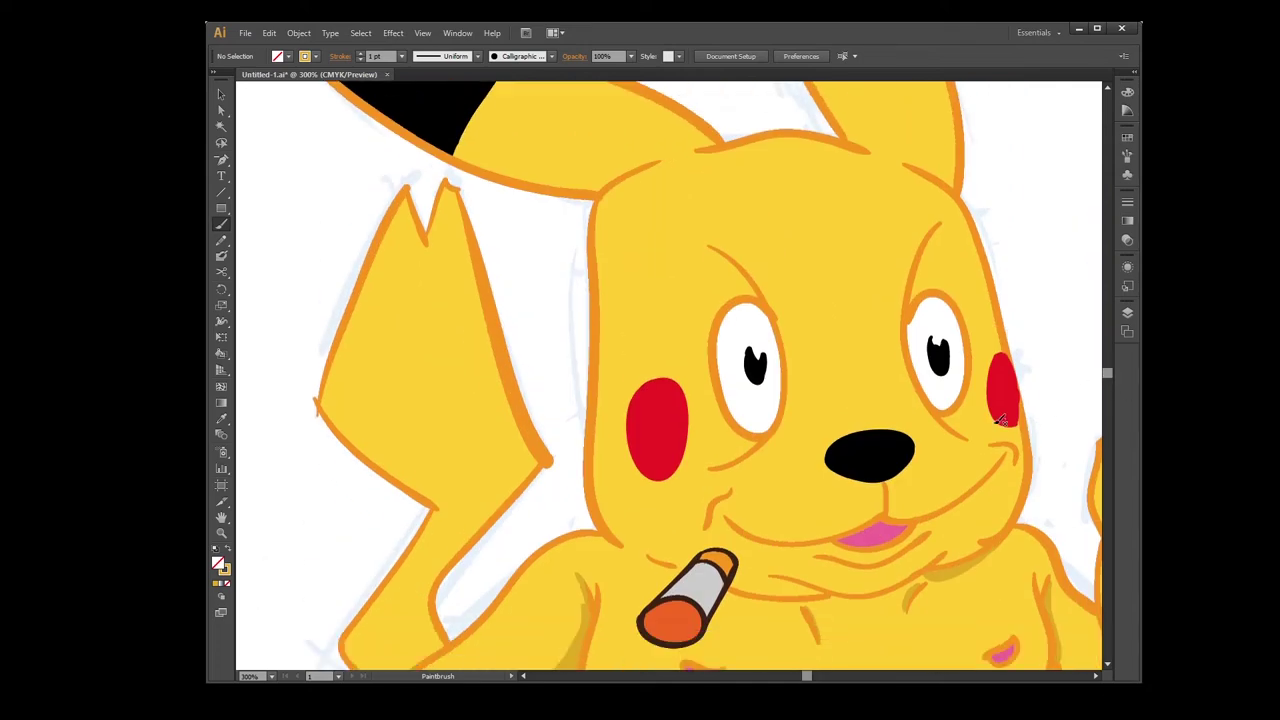
{"action": "mouse_move", "coordinate": [707, 348]}
{"action": "left_mouse_down"}
{"action": "mouse_move", "coordinate": [731, 446]}
{"action": "mouse_move", "coordinate": [760, 438]}
{"action": "left_mouse_up"}
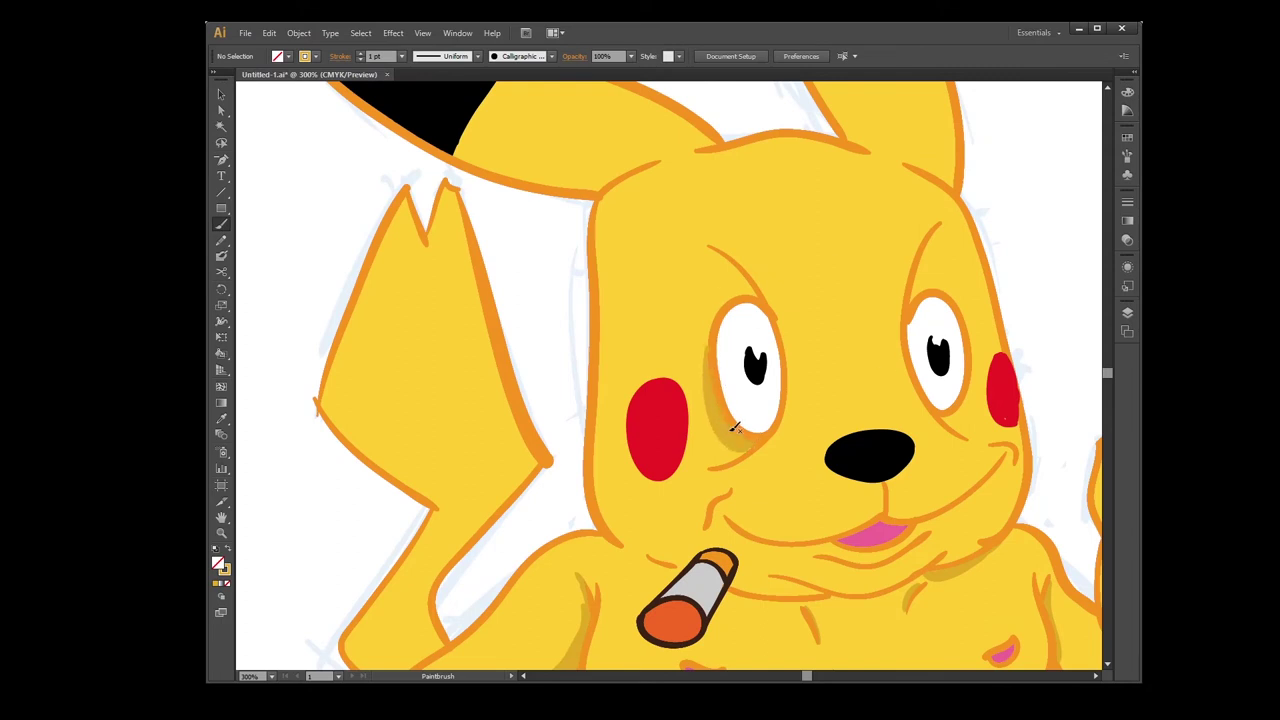
{"action": "left_click_drag", "start_coordinate": [972, 343], "coordinate": [945, 418]}
{"action": "left_click_drag", "start_coordinate": [694, 466], "coordinate": [757, 447]}
{"action": "left_click_drag", "start_coordinate": [722, 494], "coordinate": [704, 530]}
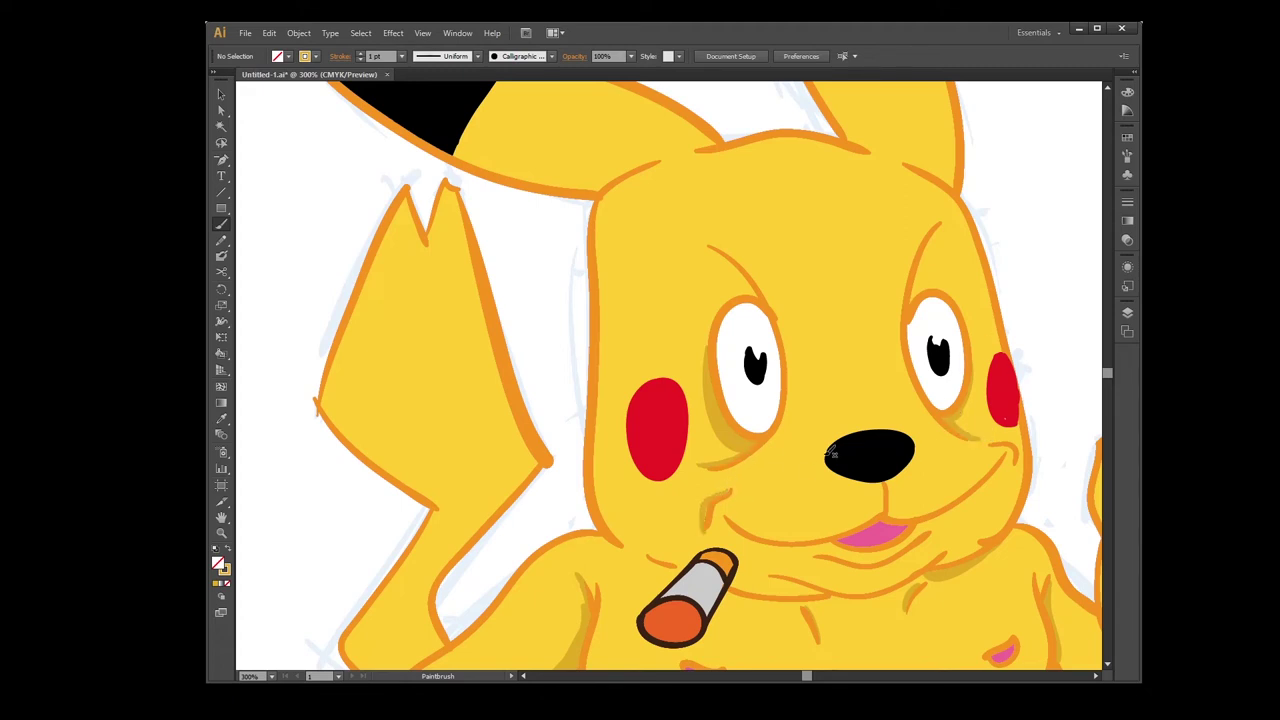
Step: Shade the folds below the mouth, the underside of the chin and the area beneath the nose
{"action": "left_click_drag", "start_coordinate": [826, 557], "coordinate": [926, 544]}
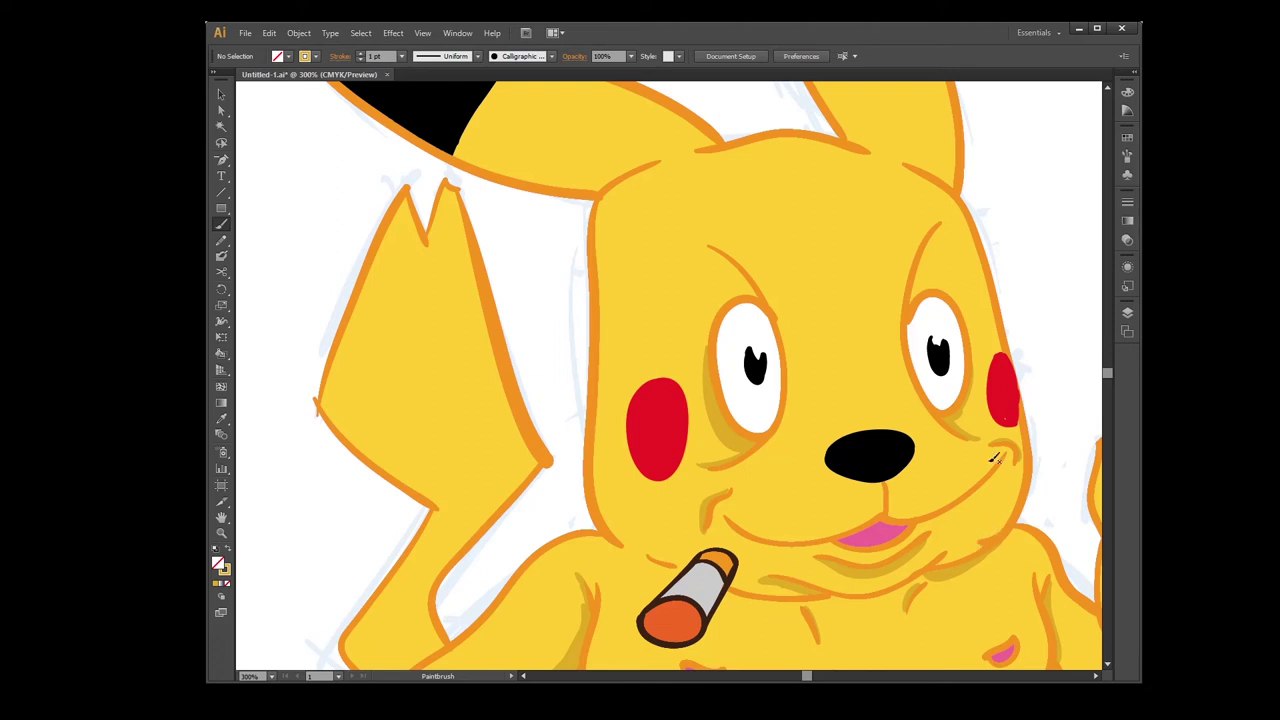
{"action": "key", "text": "ctrl+z"}
{"action": "left_click_drag", "start_coordinate": [769, 576], "coordinate": [832, 592]}
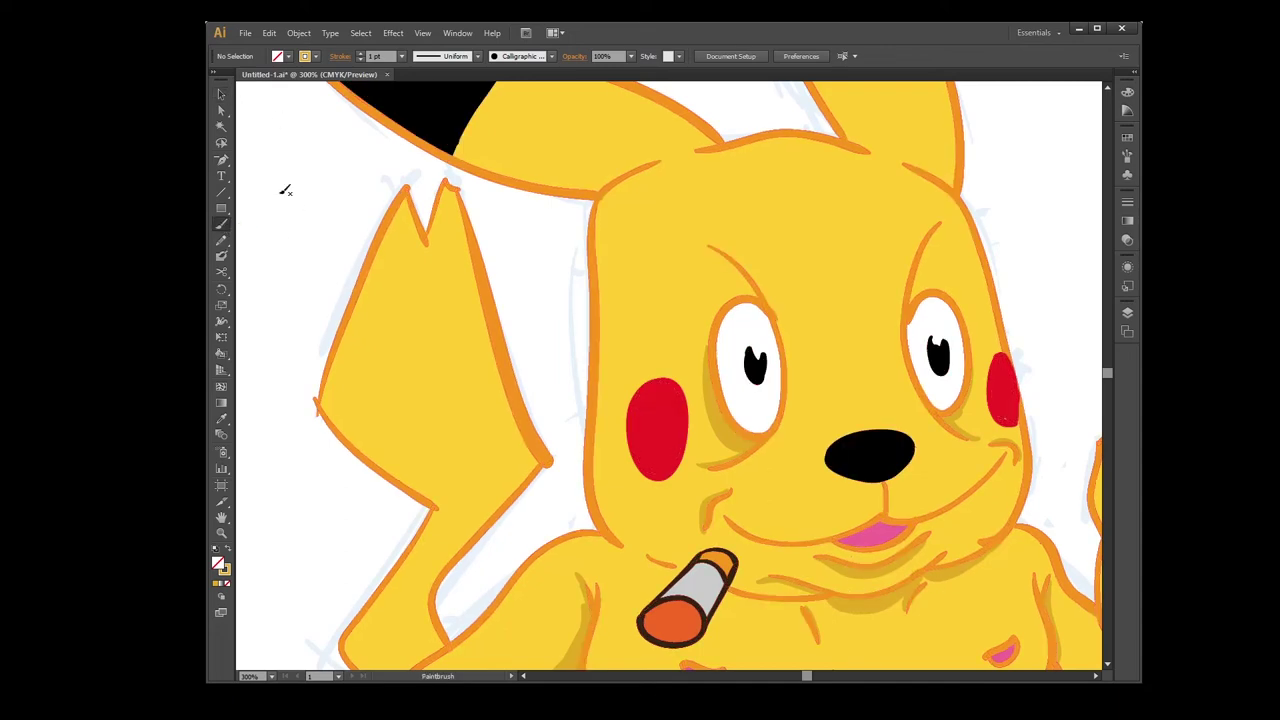
{"action": "scroll", "coordinate": [1109, 373], "scroll_direction": "down", "scroll_amount": 3}
{"action": "scroll", "coordinate": [1110, 369], "scroll_direction": "up", "scroll_amount": 4}
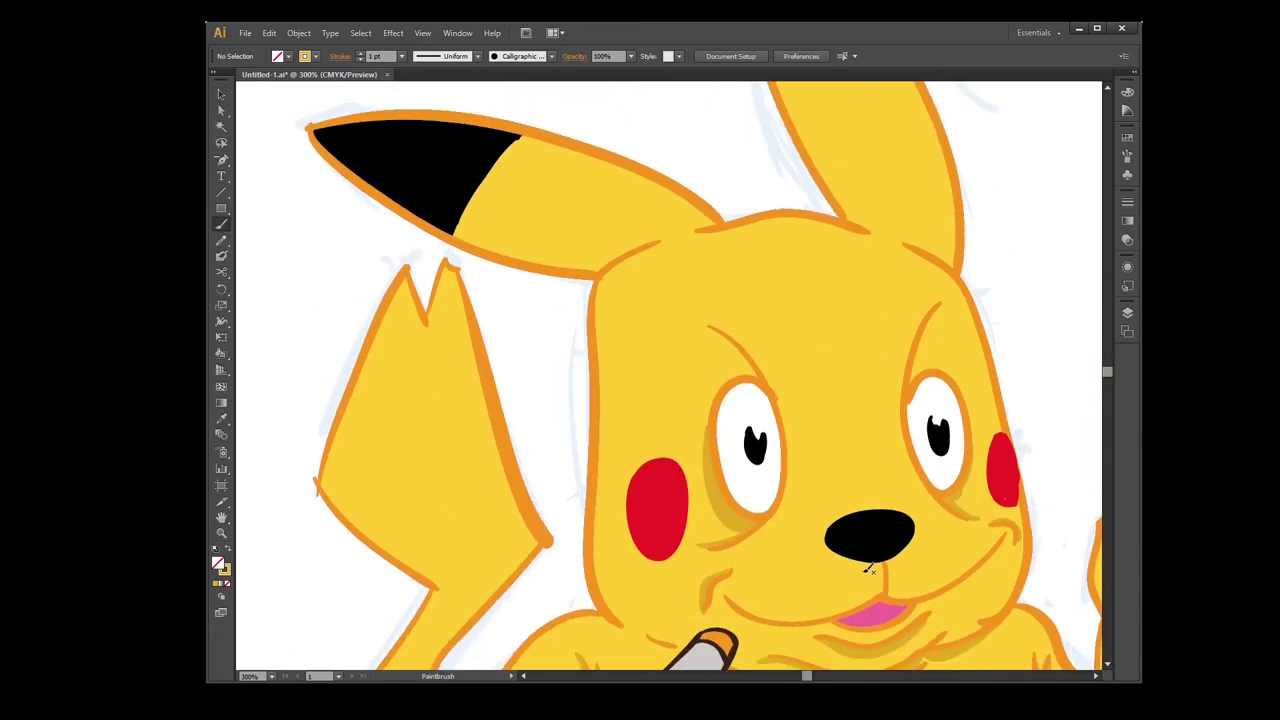
{"action": "mouse_move", "coordinate": [830, 555]}
{"action": "left_mouse_down"}
{"action": "mouse_move", "coordinate": [868, 569]}
{"action": "mouse_move", "coordinate": [910, 544]}
{"action": "mouse_move", "coordinate": [852, 564]}
{"action": "left_mouse_up"}
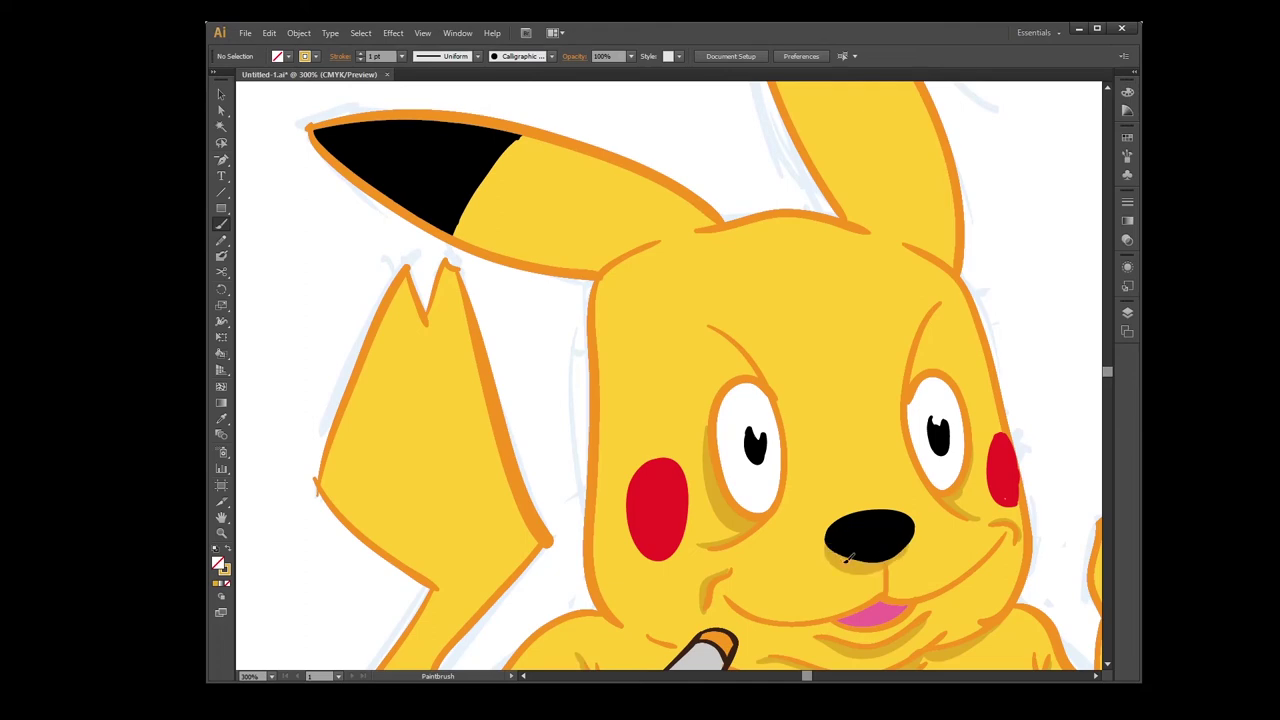
Step: Outline and fill a shadow area along the lower inner side of the yellow part of both ears
{"action": "scroll", "coordinate": [1108, 370], "scroll_direction": "down", "scroll_amount": 2}
{"action": "scroll", "coordinate": [1108, 370], "scroll_direction": "up", "scroll_amount": 4}
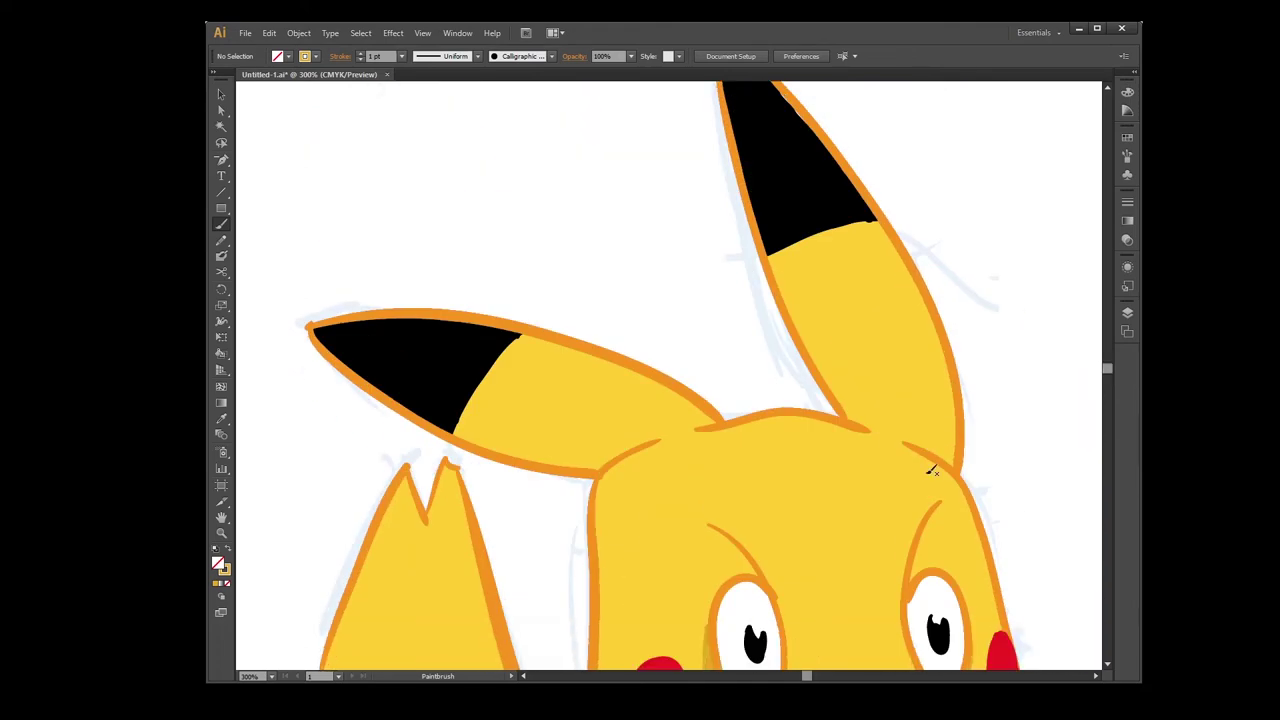
{"action": "left_click_drag", "start_coordinate": [501, 385], "coordinate": [650, 440]}
{"action": "left_click_drag", "start_coordinate": [837, 229], "coordinate": [868, 430]}
{"action": "mouse_move", "coordinate": [488, 380]}
{"action": "left_mouse_down"}
{"action": "mouse_move", "coordinate": [521, 454]}
{"action": "mouse_move", "coordinate": [647, 443]}
{"action": "mouse_move", "coordinate": [496, 392]}
{"action": "mouse_move", "coordinate": [465, 420]}
{"action": "mouse_move", "coordinate": [649, 426]}
{"action": "mouse_move", "coordinate": [663, 445]}
{"action": "mouse_move", "coordinate": [496, 401]}
{"action": "mouse_move", "coordinate": [470, 422]}
{"action": "mouse_move", "coordinate": [487, 385]}
{"action": "mouse_move", "coordinate": [526, 420]}
{"action": "left_mouse_up"}
{"action": "mouse_move", "coordinate": [490, 376]}
{"action": "left_mouse_down"}
{"action": "mouse_move", "coordinate": [633, 441]}
{"action": "mouse_move", "coordinate": [603, 416]}
{"action": "mouse_move", "coordinate": [614, 446]}
{"action": "mouse_move", "coordinate": [481, 443]}
{"action": "mouse_move", "coordinate": [613, 435]}
{"action": "mouse_move", "coordinate": [597, 456]}
{"action": "mouse_move", "coordinate": [536, 440]}
{"action": "mouse_move", "coordinate": [601, 448]}
{"action": "left_mouse_up"}
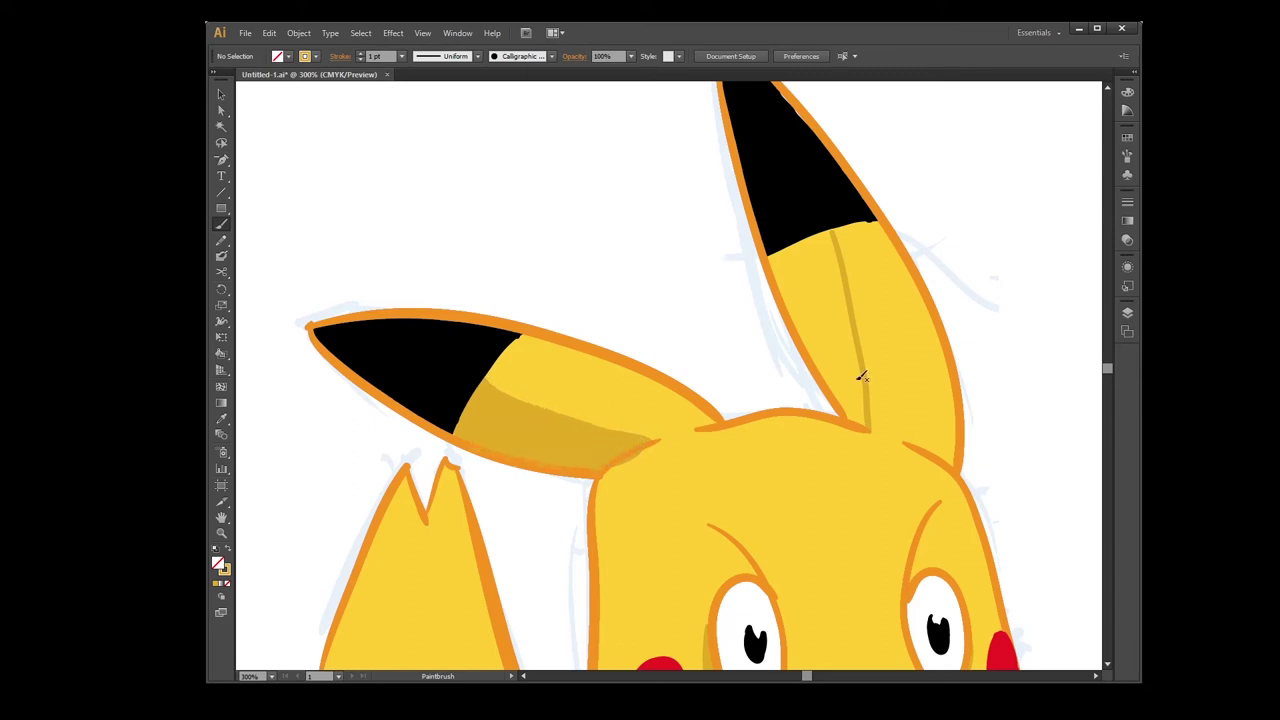
{"action": "mouse_move", "coordinate": [858, 222]}
{"action": "left_mouse_down"}
{"action": "mouse_move", "coordinate": [811, 238]}
{"action": "mouse_move", "coordinate": [775, 265]}
{"action": "mouse_move", "coordinate": [842, 396]}
{"action": "mouse_move", "coordinate": [860, 377]}
{"action": "mouse_move", "coordinate": [831, 240]}
{"action": "mouse_move", "coordinate": [806, 249]}
{"action": "mouse_move", "coordinate": [798, 288]}
{"action": "mouse_move", "coordinate": [787, 268]}
{"action": "mouse_move", "coordinate": [843, 395]}
{"action": "mouse_move", "coordinate": [823, 327]}
{"action": "mouse_move", "coordinate": [842, 338]}
{"action": "mouse_move", "coordinate": [859, 390]}
{"action": "mouse_move", "coordinate": [840, 250]}
{"action": "left_mouse_up"}
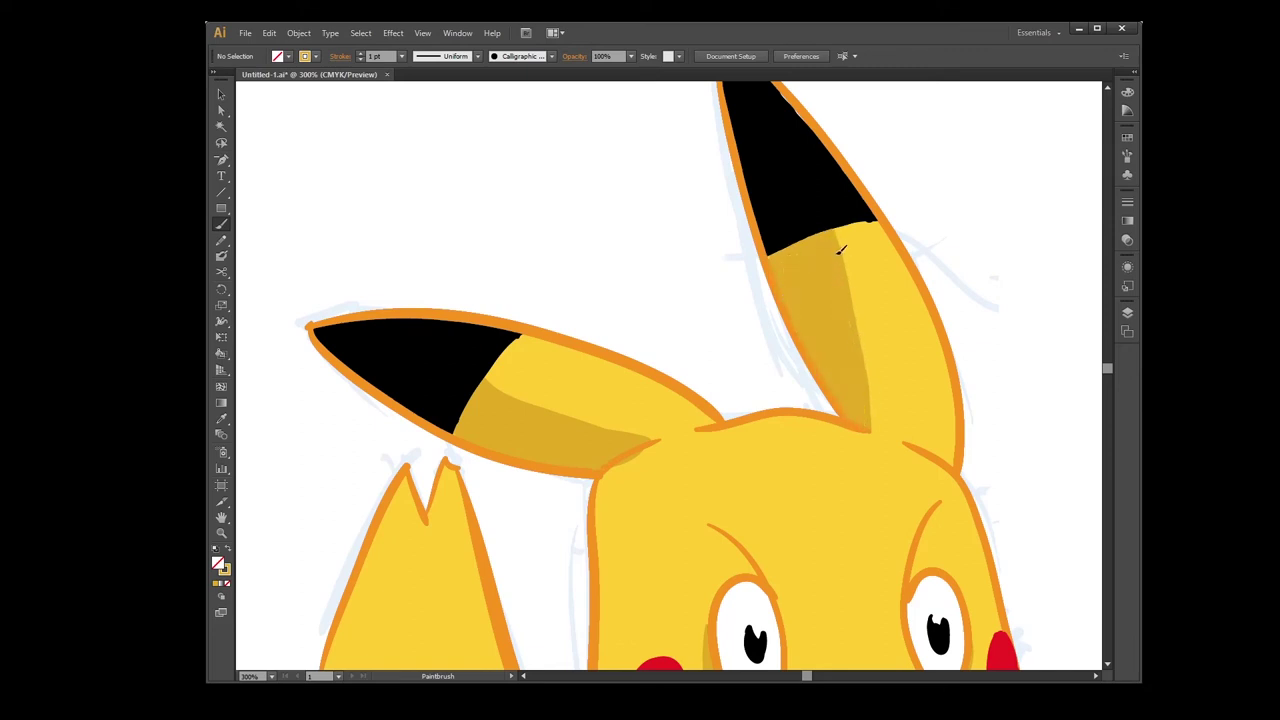
Step: Paint shadows along the outer side of the tail, on the tail piece behind the arm and beneath the cigarette
{"action": "key", "text": "minus"}
{"action": "key", "text": "ctrl+minus"}
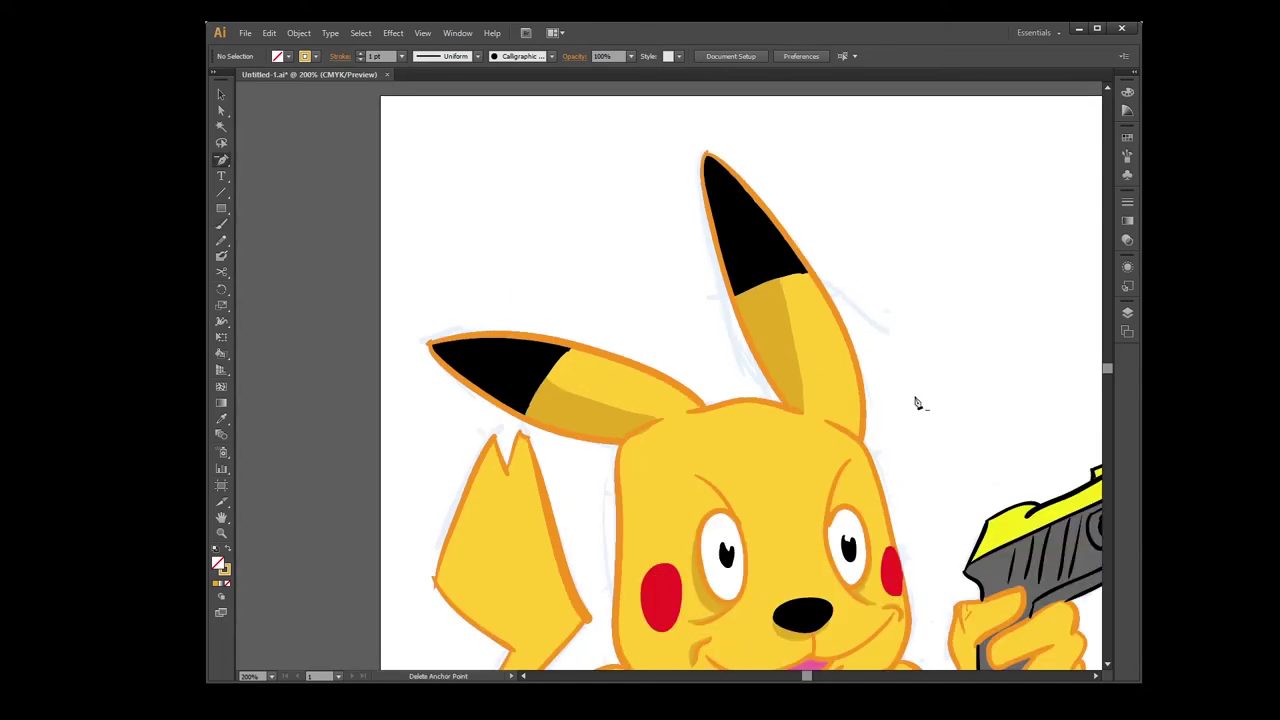
{"action": "key", "text": "ctrl+minus"}
{"action": "left_click_drag", "start_coordinate": [1107, 371], "coordinate": [1108, 378]}
{"action": "key", "text": "ctrl+minus"}
{"action": "key", "text": "plus"}
{"action": "left_click", "coordinate": [221, 224]}
{"action": "key", "text": "plus"}
{"action": "left_click_drag", "start_coordinate": [1110, 376], "coordinate": [1111, 374]}
{"action": "key", "text": "ctrl+plus"}
{"action": "key", "text": "b"}
{"action": "mouse_move", "coordinate": [520, 317]}
{"action": "left_mouse_down"}
{"action": "mouse_move", "coordinate": [516, 364]}
{"action": "mouse_move", "coordinate": [551, 426]}
{"action": "mouse_move", "coordinate": [538, 498]}
{"action": "left_mouse_up"}
{"action": "mouse_move", "coordinate": [520, 300]}
{"action": "left_mouse_down"}
{"action": "mouse_move", "coordinate": [497, 362]}
{"action": "mouse_move", "coordinate": [543, 239]}
{"action": "mouse_move", "coordinate": [498, 367]}
{"action": "mouse_move", "coordinate": [548, 414]}
{"action": "mouse_move", "coordinate": [509, 344]}
{"action": "mouse_move", "coordinate": [508, 374]}
{"action": "left_mouse_up"}
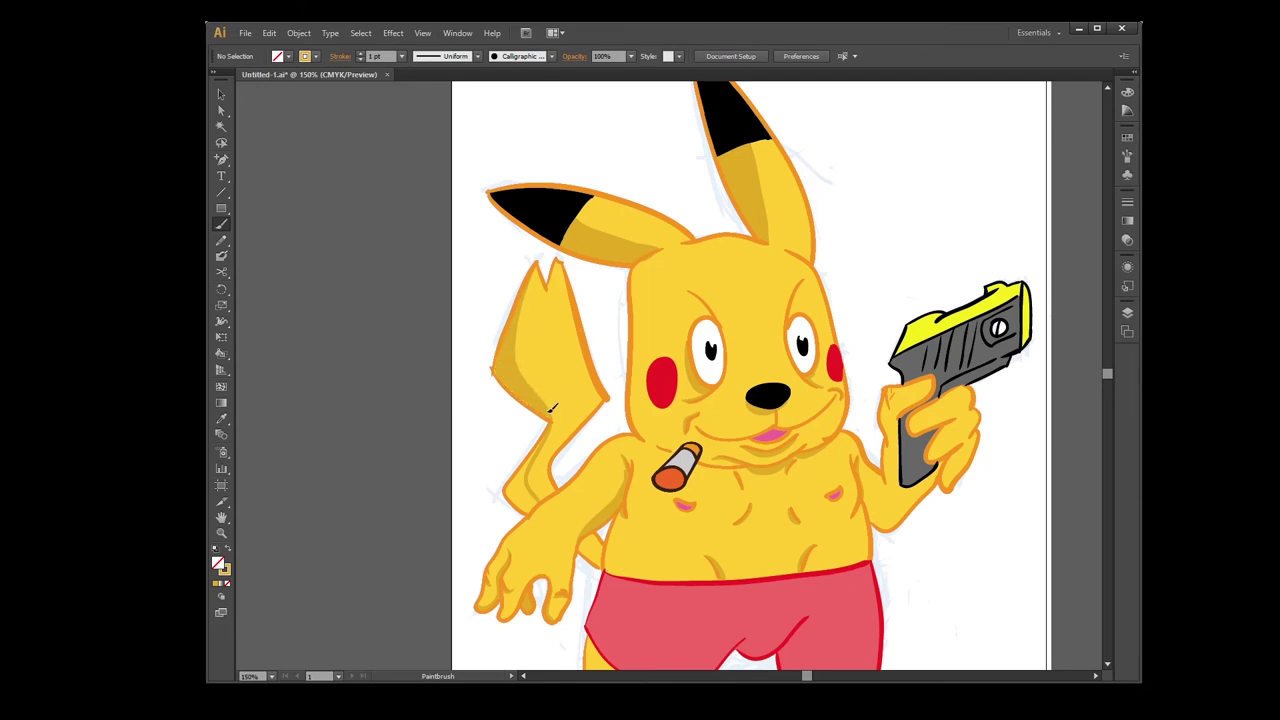
{"action": "left_click_drag", "start_coordinate": [530, 469], "coordinate": [523, 490]}
{"action": "left_click_drag", "start_coordinate": [601, 565], "coordinate": [581, 548]}
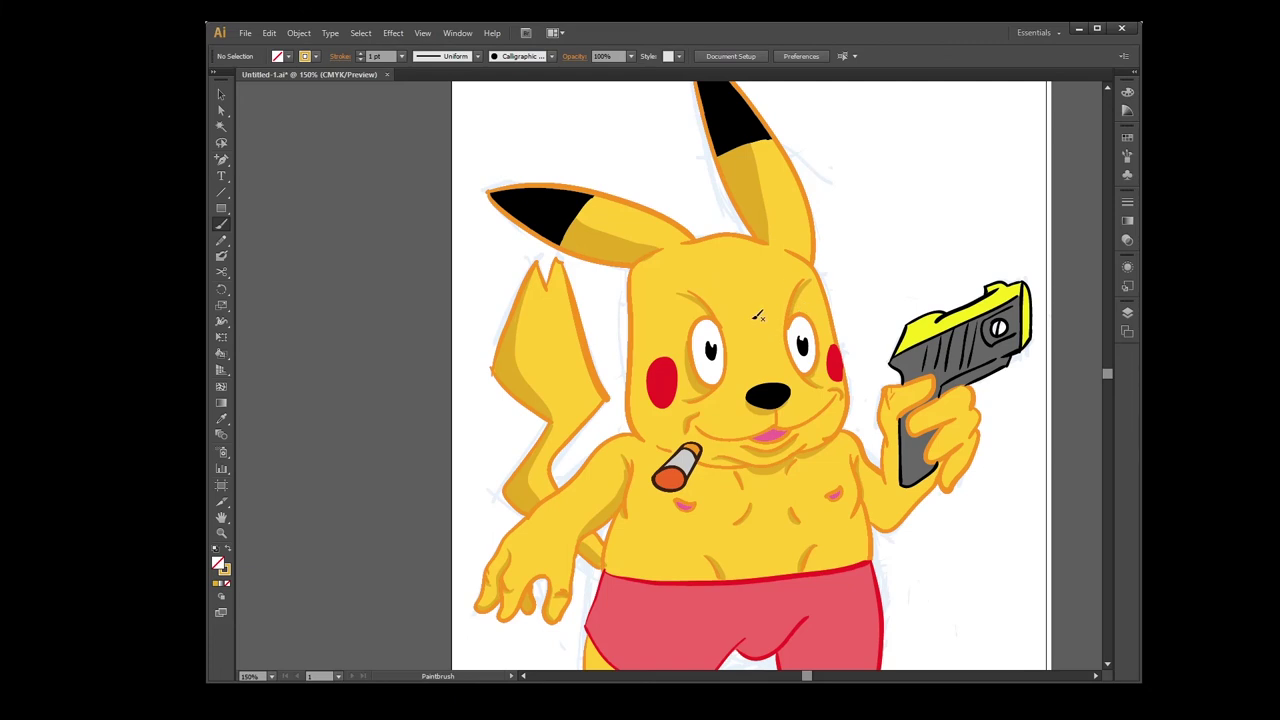
{"action": "left_click_drag", "start_coordinate": [660, 488], "coordinate": [699, 470]}
Step: Paint shadows on the gun-holding hand around the grip, along the palm edge and along the thumb's underside
{"action": "key", "text": "plus"}
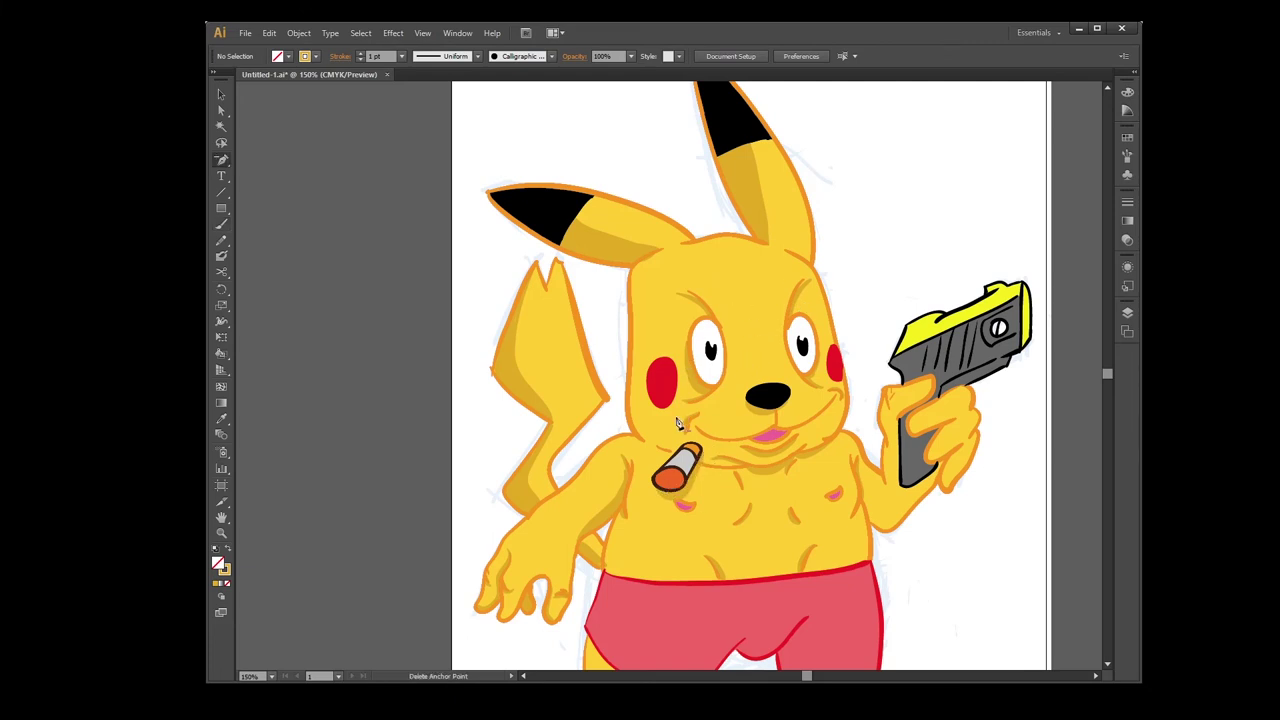
{"action": "key", "text": "ctrl+minus"}
{"action": "key", "text": "ctrl+minus"}
{"action": "key", "text": "ctrl+minus"}
{"action": "key", "text": "ctrl+plus"}
{"action": "key", "text": "ctrl+plus"}
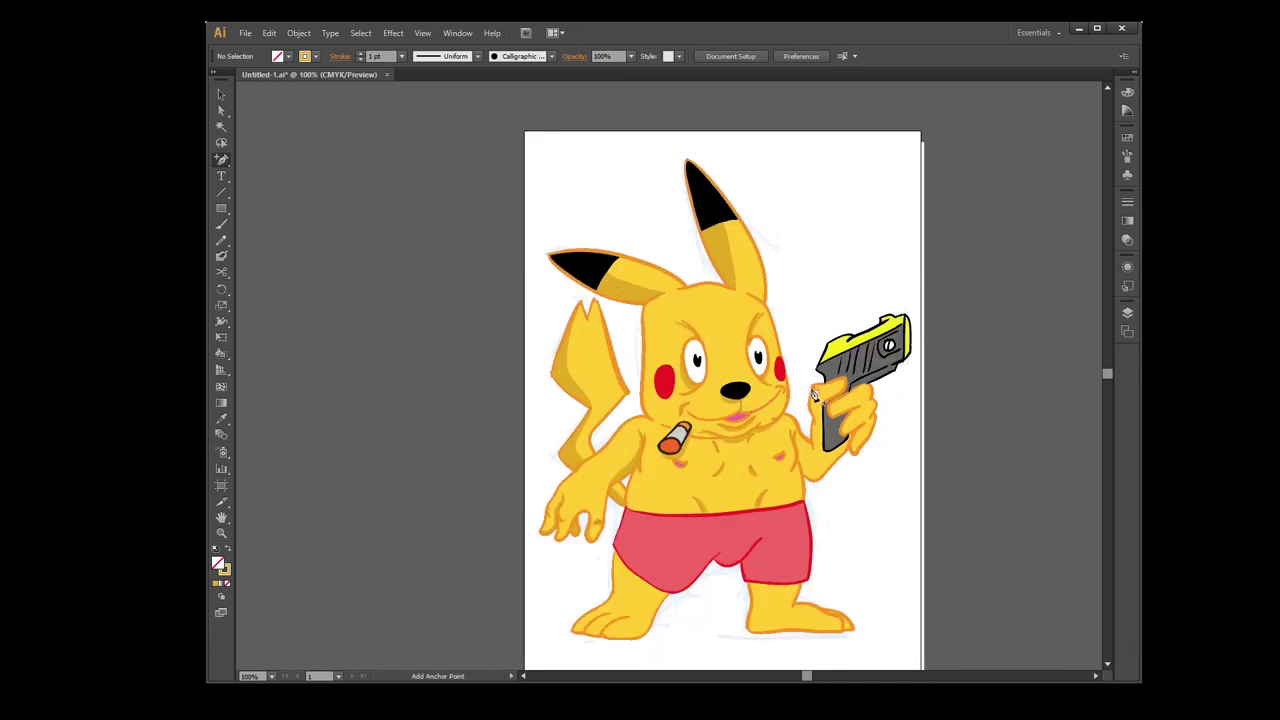
{"action": "left_click_drag", "start_coordinate": [805, 677], "coordinate": [814, 675]}
{"action": "key", "text": "z"}
{"action": "left_click_drag", "start_coordinate": [588, 394], "coordinate": [600, 402]}
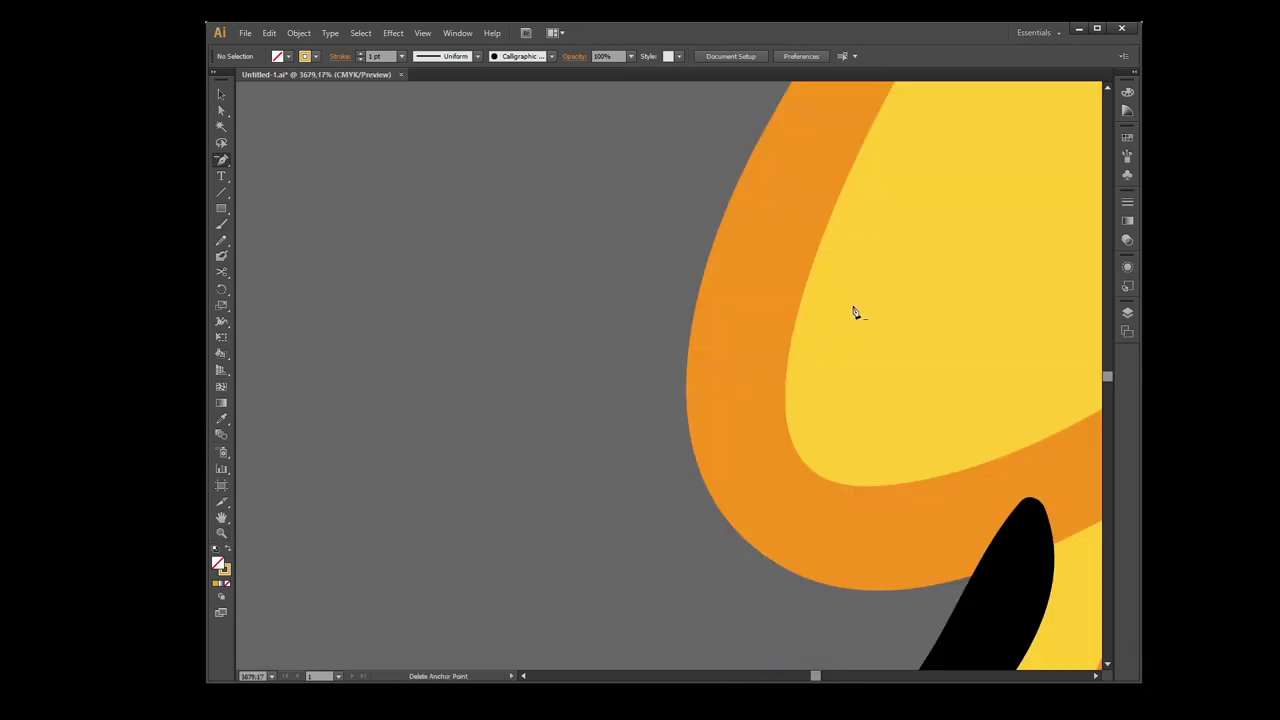
{"action": "left_click", "coordinate": [815, 342], "text": "alt"}
{"action": "left_click", "coordinate": [845, 350], "text": "alt"}
{"action": "left_click", "coordinate": [863, 357], "text": "alt"}
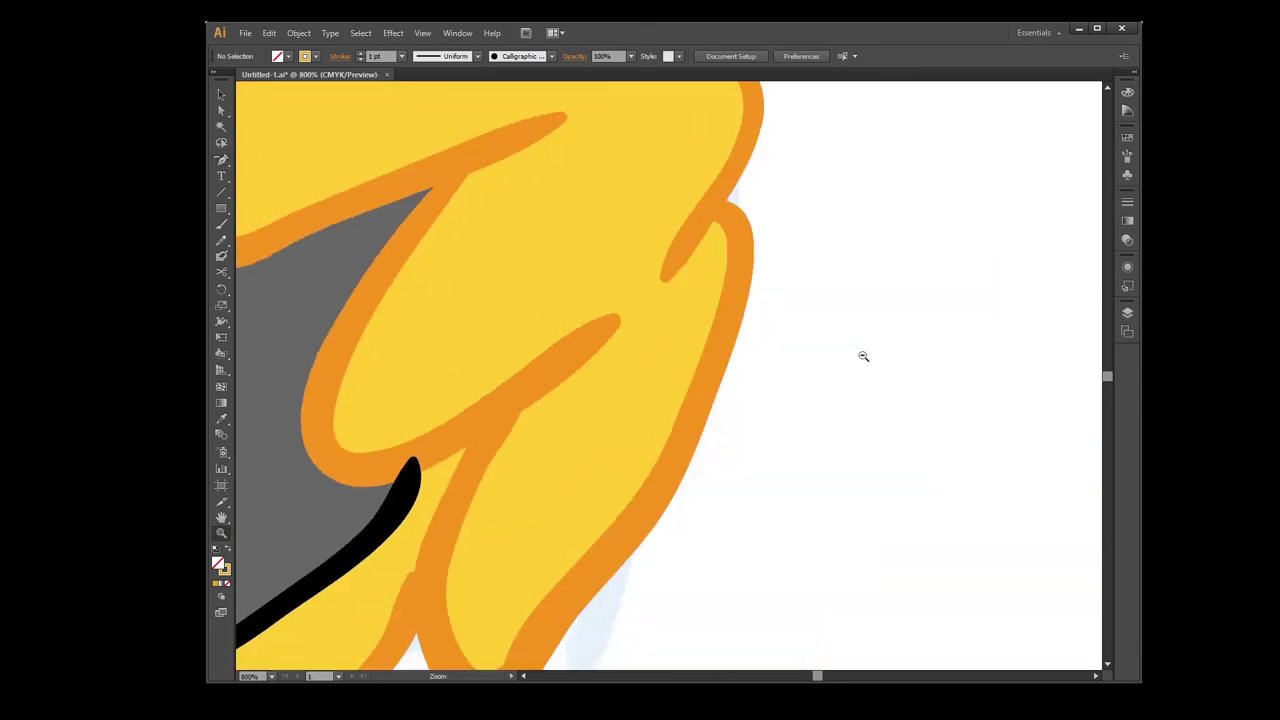
{"action": "left_click", "coordinate": [676, 360], "text": "alt"}
{"action": "left_click", "coordinate": [652, 324], "text": "alt"}
{"action": "left_click", "coordinate": [662, 361]}
{"action": "left_click", "coordinate": [600, 375], "text": "alt"}
{"action": "left_click", "coordinate": [645, 352]}
{"action": "left_click", "coordinate": [645, 347], "text": "alt"}
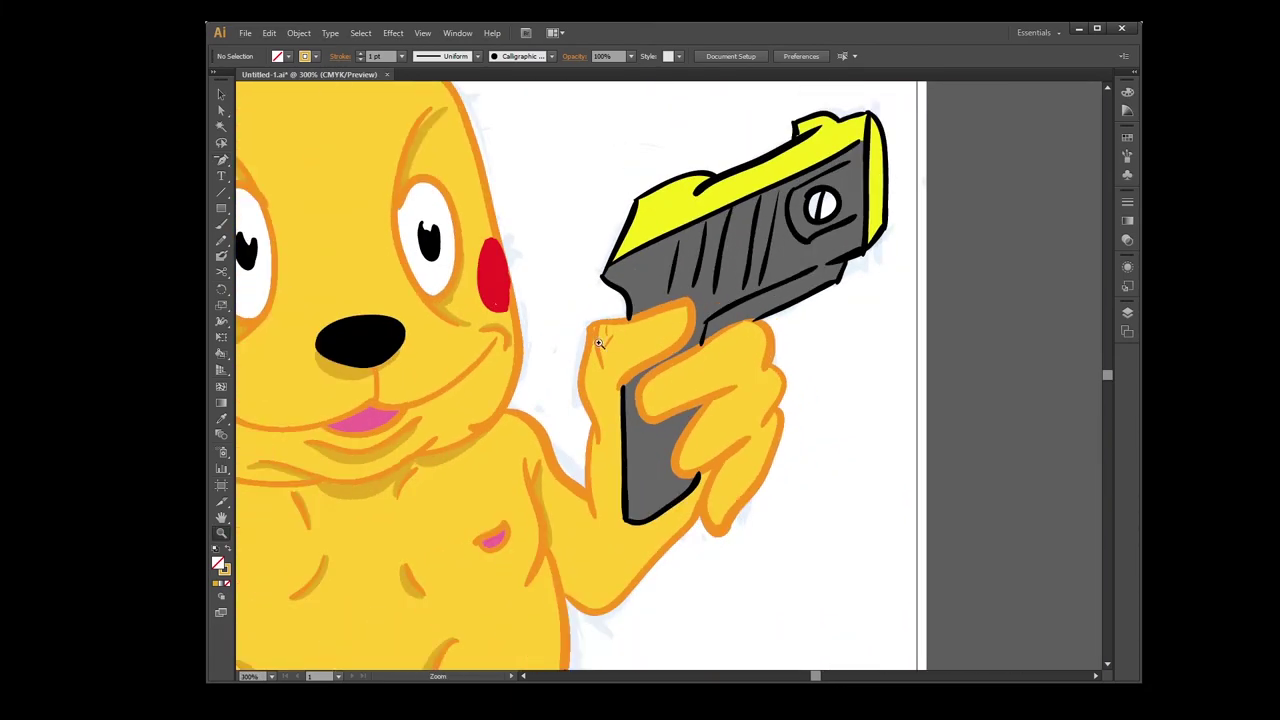
{"action": "left_click", "coordinate": [553, 380]}
{"action": "key", "text": "b"}
{"action": "mouse_move", "coordinate": [572, 398]}
{"action": "left_mouse_down"}
{"action": "mouse_move", "coordinate": [578, 598]}
{"action": "mouse_move", "coordinate": [678, 540]}
{"action": "left_mouse_up"}
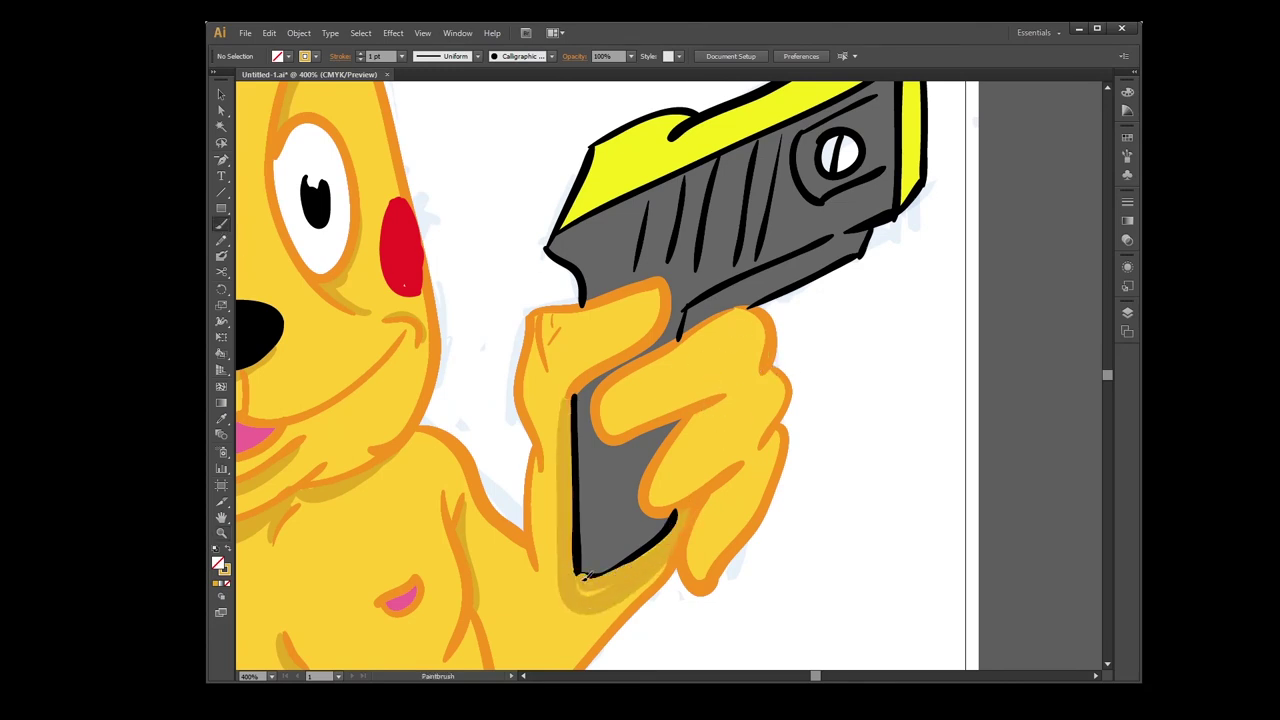
{"action": "mouse_move", "coordinate": [557, 385]}
{"action": "left_mouse_down"}
{"action": "mouse_move", "coordinate": [551, 304]}
{"action": "mouse_move", "coordinate": [535, 353]}
{"action": "mouse_move", "coordinate": [540, 450]}
{"action": "left_mouse_up"}
{"action": "mouse_move", "coordinate": [667, 276]}
{"action": "left_mouse_down"}
{"action": "mouse_move", "coordinate": [652, 325]}
{"action": "mouse_move", "coordinate": [576, 392]}
{"action": "left_mouse_up"}
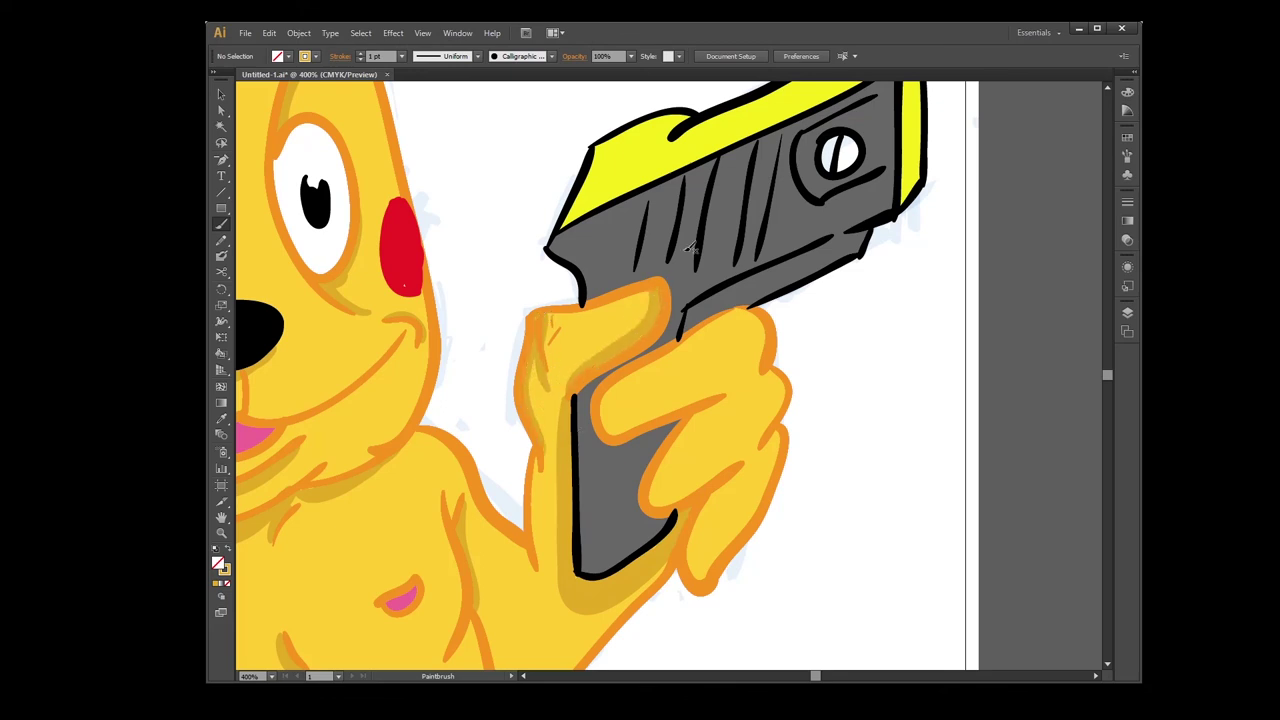
Step: Paint shadows along the two lower finger creases of the gun-holding hand and along the inner underside of its forearm
{"action": "mouse_move", "coordinate": [722, 403]}
{"action": "left_mouse_down"}
{"action": "mouse_move", "coordinate": [674, 446]}
{"action": "mouse_move", "coordinate": [684, 454]}
{"action": "mouse_move", "coordinate": [676, 432]}
{"action": "left_mouse_up"}
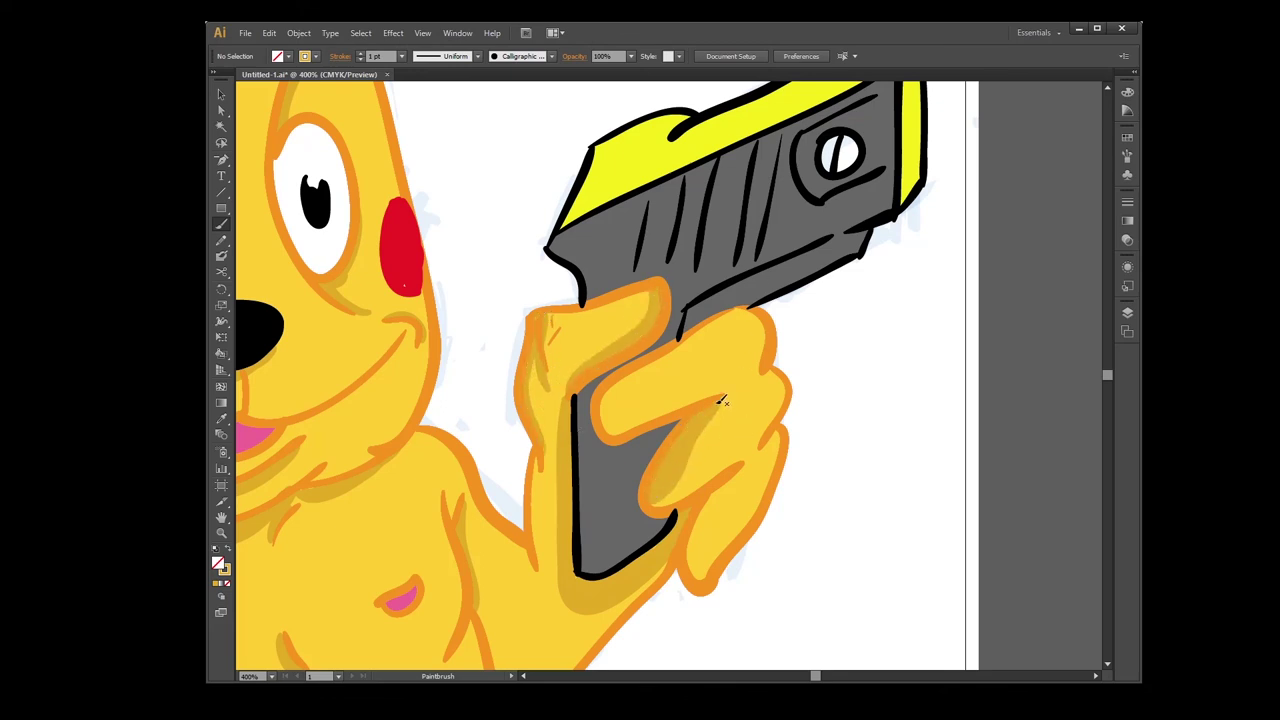
{"action": "mouse_move", "coordinate": [742, 478]}
{"action": "left_mouse_down"}
{"action": "mouse_move", "coordinate": [700, 555]}
{"action": "mouse_move", "coordinate": [718, 492]}
{"action": "left_mouse_up"}
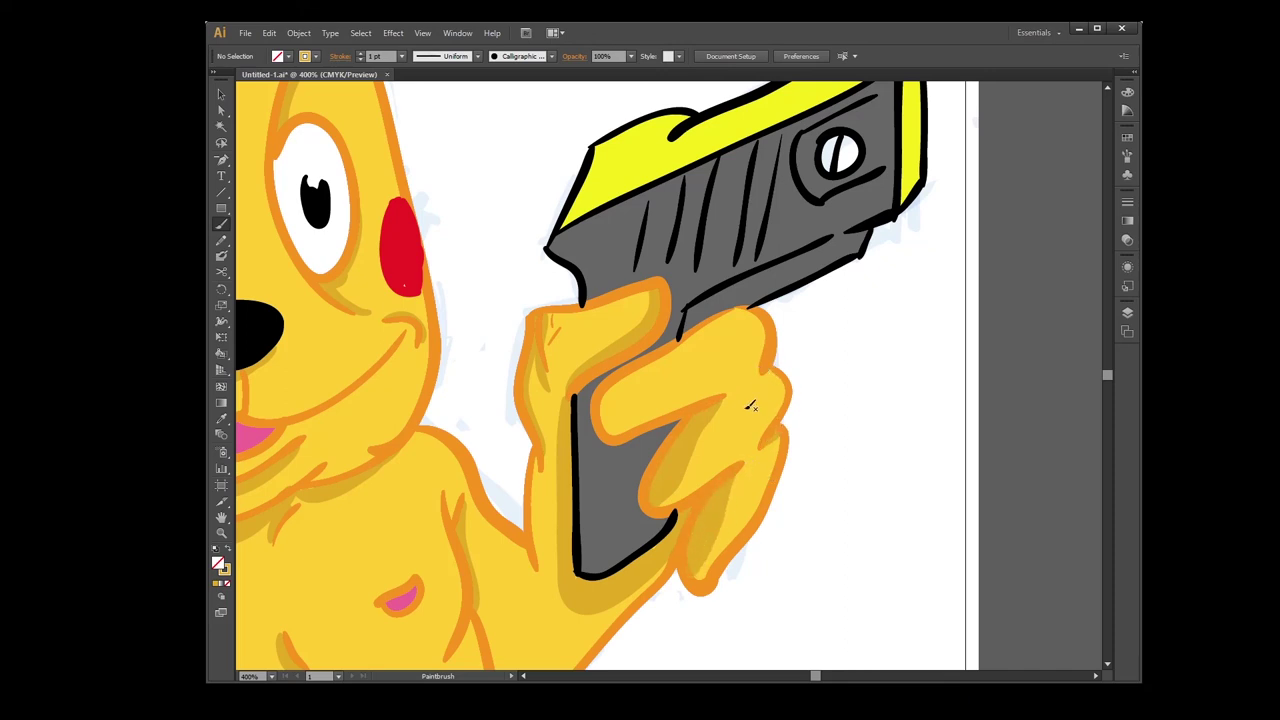
{"action": "key", "text": "z"}
{"action": "left_click", "coordinate": [615, 484], "text": "alt"}
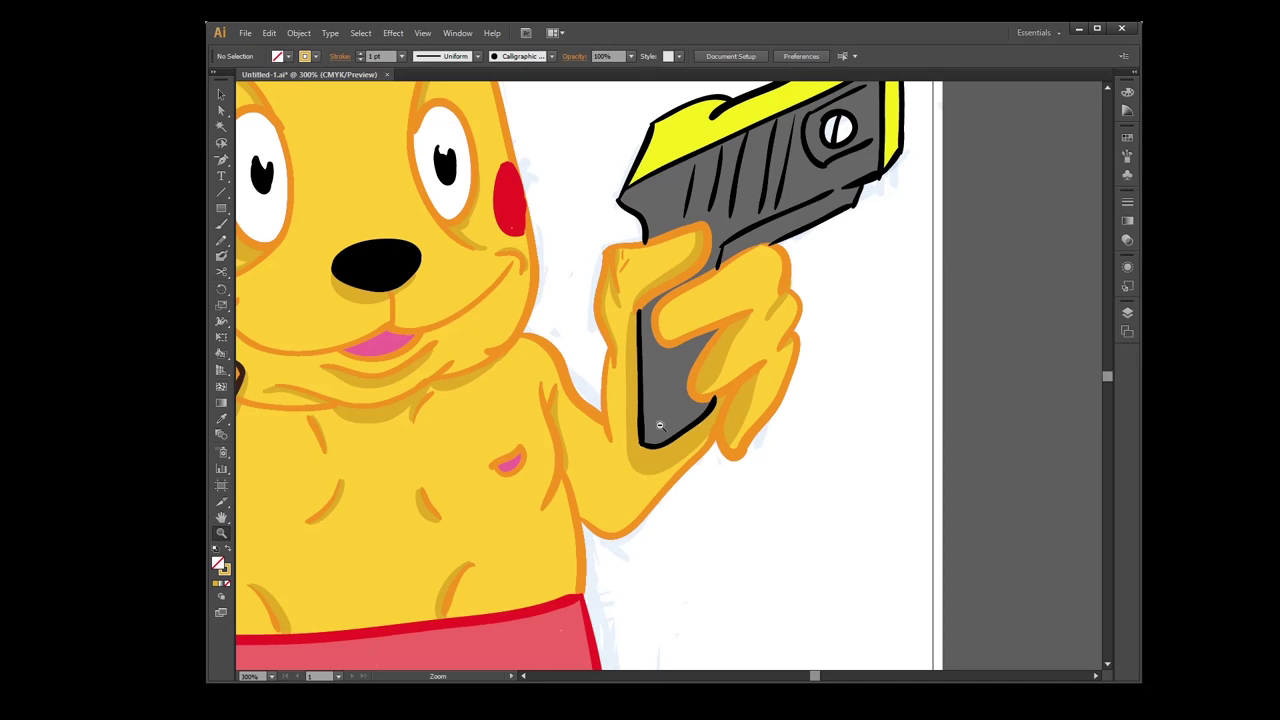
{"action": "left_click", "coordinate": [660, 426], "text": "alt"}
{"action": "left_click", "coordinate": [588, 350]}
{"action": "key", "text": "b"}
{"action": "left_click_drag", "start_coordinate": [641, 407], "coordinate": [660, 456]}
{"action": "mouse_move", "coordinate": [633, 342]}
{"action": "left_mouse_down"}
{"action": "mouse_move", "coordinate": [694, 458]}
{"action": "mouse_move", "coordinate": [650, 417]}
{"action": "left_mouse_up"}
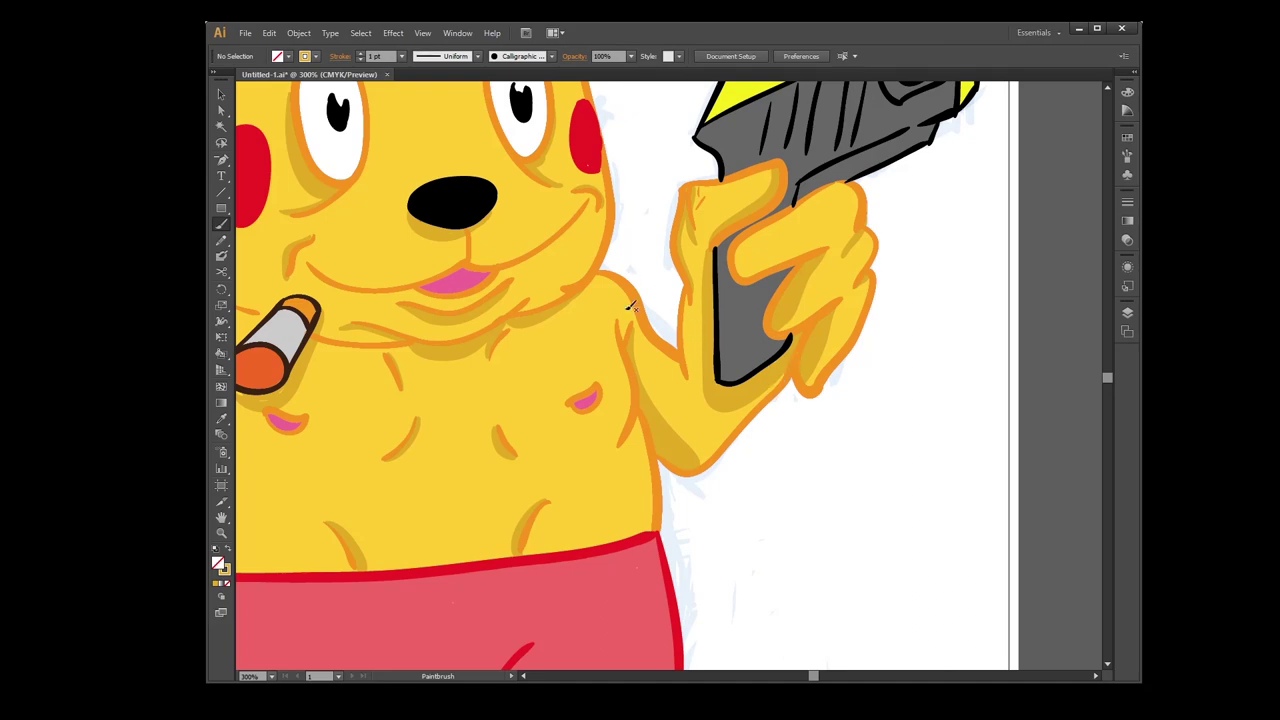
Step: Examine the shading on the arm and torso, and check the whole character on the artboard
{"action": "left_click", "coordinate": [221, 533]}
{"action": "left_click", "coordinate": [558, 416], "text": "alt"}
{"action": "left_click_drag", "start_coordinate": [562, 416], "coordinate": [645, 368]}
{"action": "left_click", "coordinate": [656, 374], "text": "alt"}
{"action": "left_click", "coordinate": [660, 375], "text": "alt"}
{"action": "left_click", "coordinate": [662, 375], "text": "alt"}
{"action": "left_click", "coordinate": [664, 375], "text": "alt"}
{"action": "left_click", "coordinate": [664, 375], "text": "alt"}
{"action": "left_click", "coordinate": [664, 375], "text": "alt"}
{"action": "left_click", "coordinate": [664, 375], "text": "alt"}
{"action": "left_click", "coordinate": [716, 315]}
{"action": "left_click", "coordinate": [761, 380], "text": "alt"}
{"action": "left_click", "coordinate": [657, 433], "text": "alt"}
{"action": "left_click", "coordinate": [661, 240]}
{"action": "left_click", "coordinate": [677, 476]}
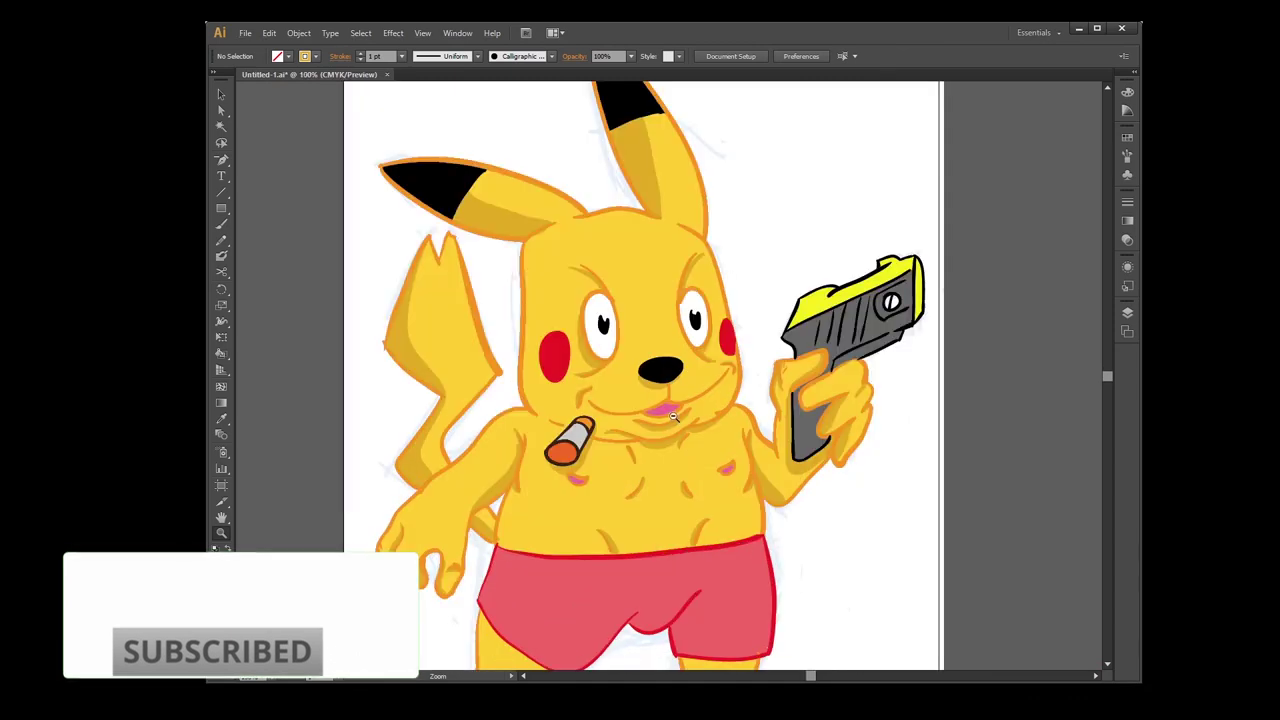
{"action": "left_click", "coordinate": [662, 250], "text": "alt"}
Step: Save the drawing
{"action": "left_click", "coordinate": [245, 32]}
{"action": "left_click", "coordinate": [263, 136]}
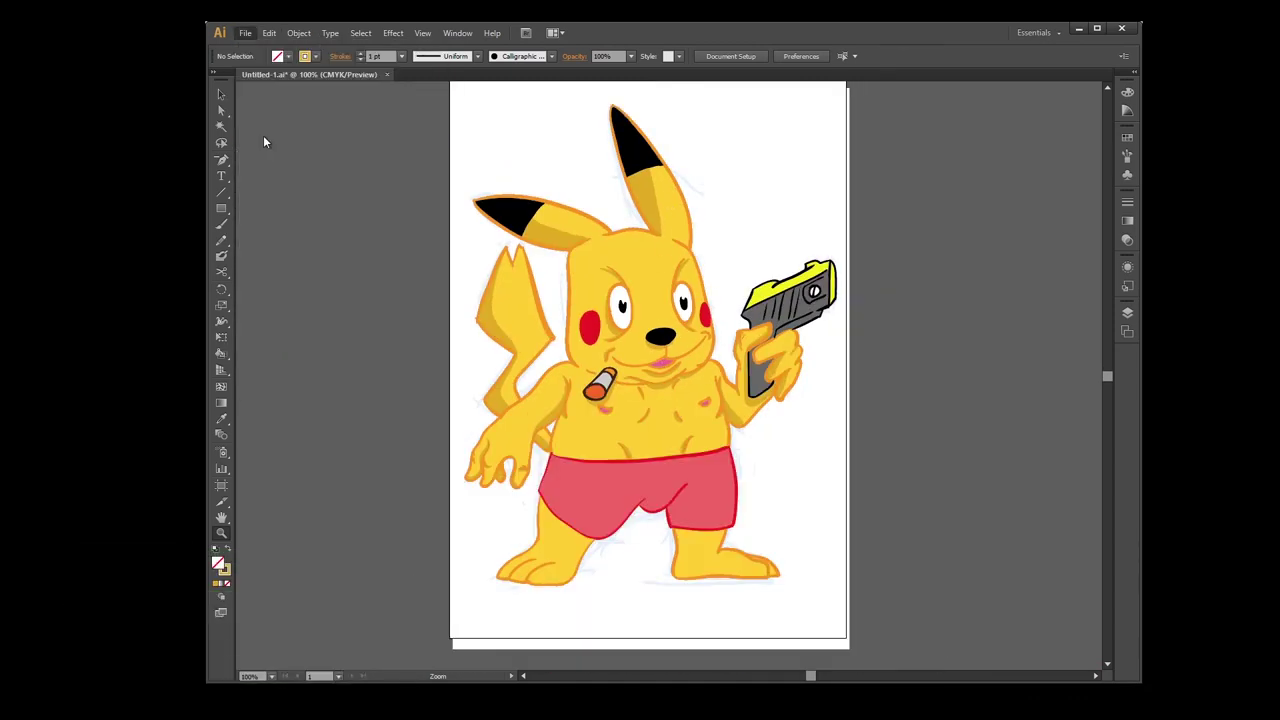